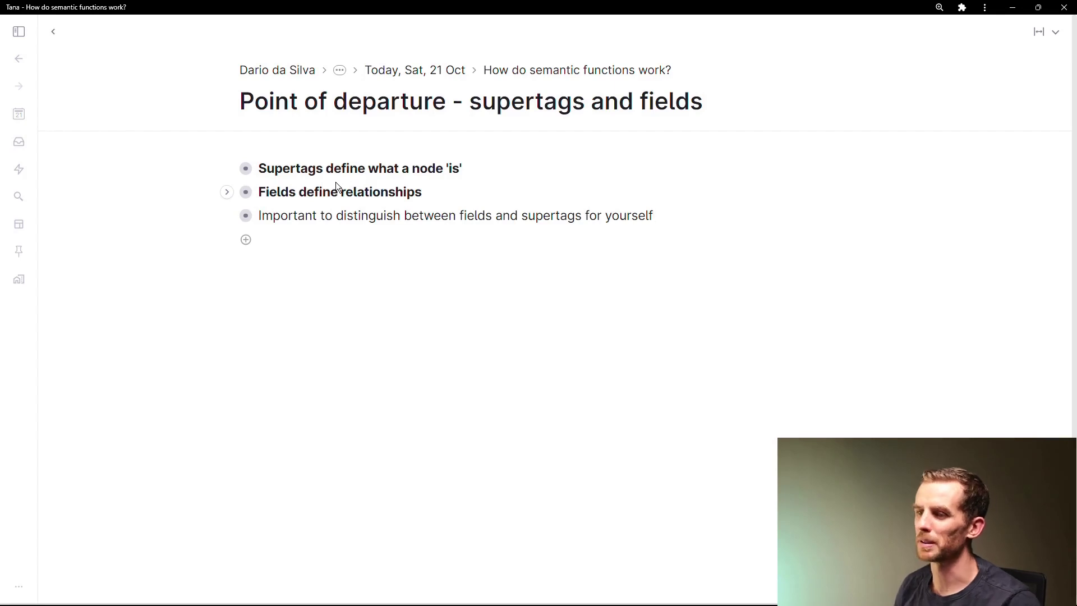
- Expand the Supertags note's examples and open Universities in a side panel
left_click(226, 169)
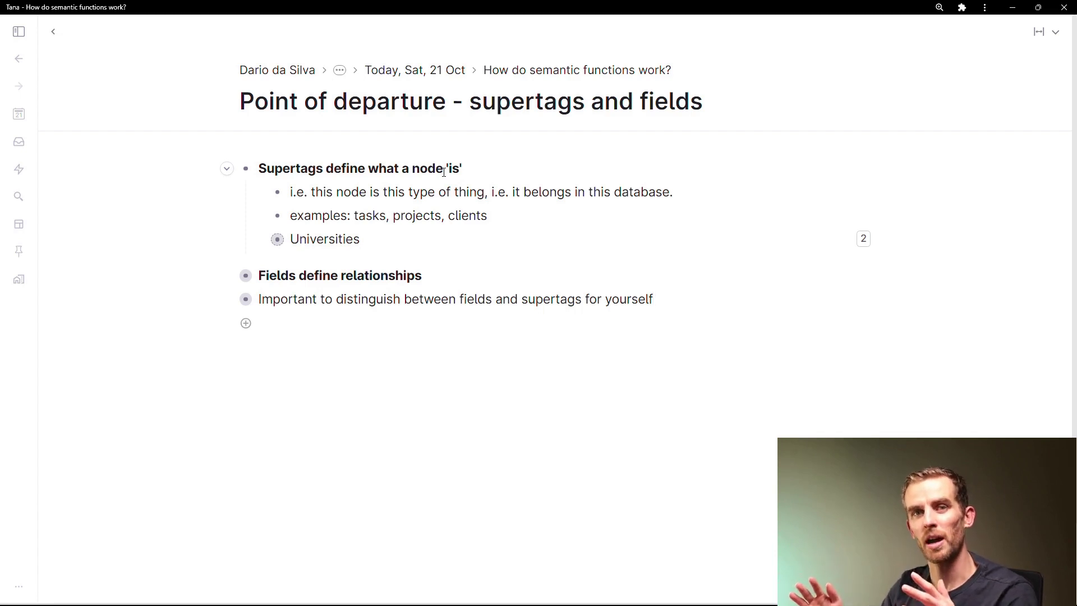
left_click(278, 240, "shift")
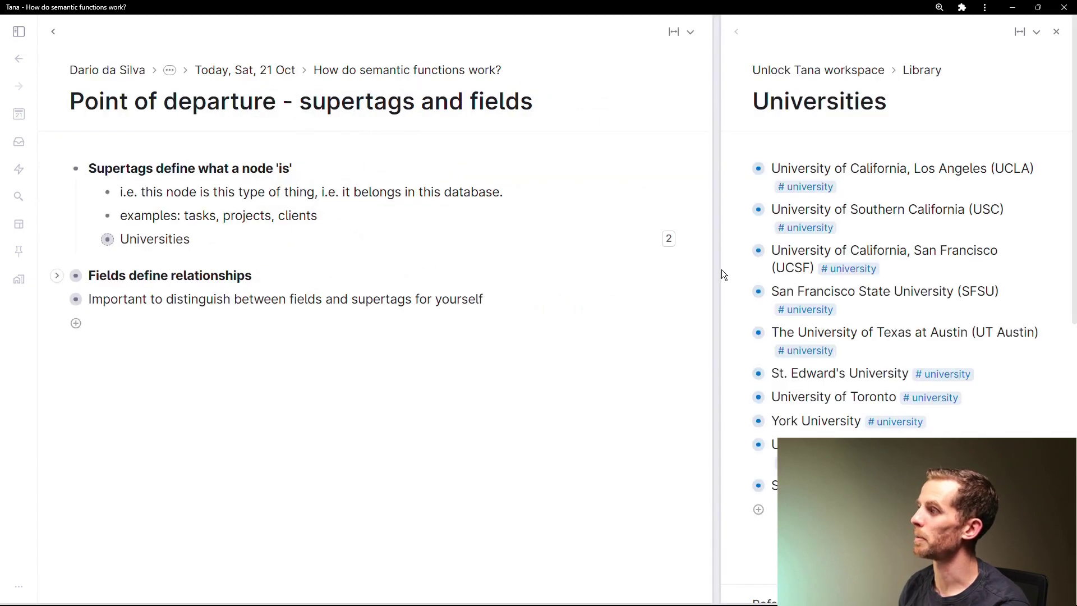
- Widen the Universities panel and expand the 'Fields define relationships' note
left_click_drag(722, 270, 548, 269)
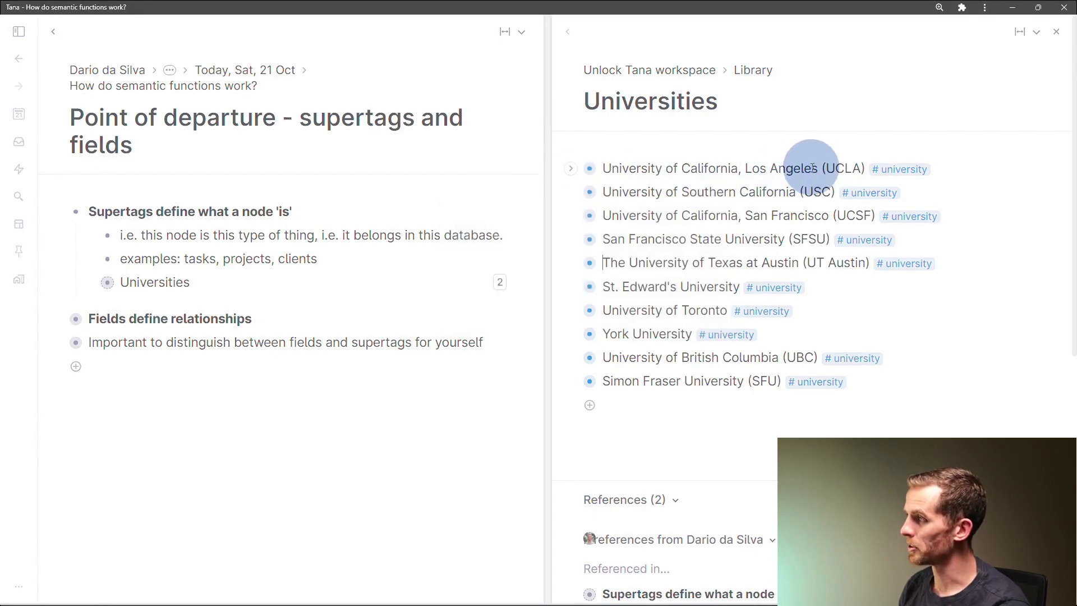
left_click(942, 167)
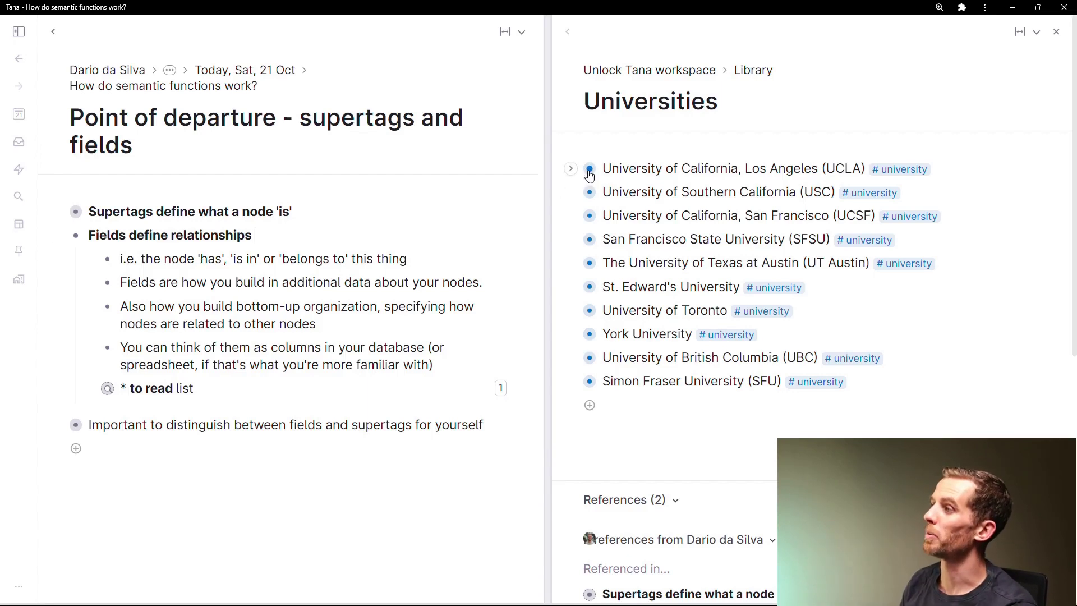
- Expand UCLA in the Universities panel to show its City field, Los Angeles
left_click(571, 170)
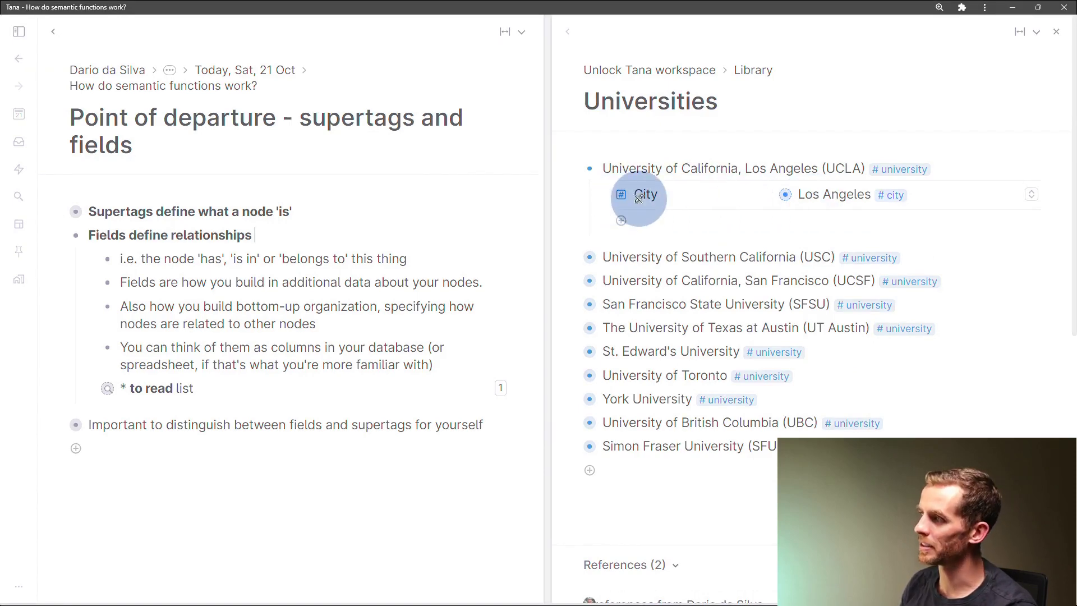
left_click(817, 194)
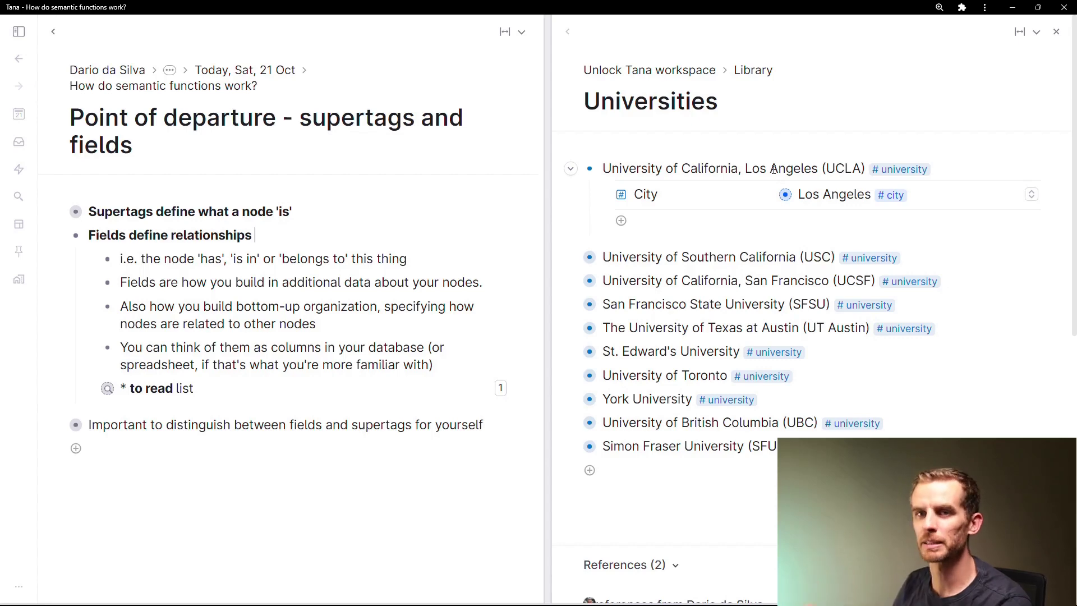
left_click(571, 168)
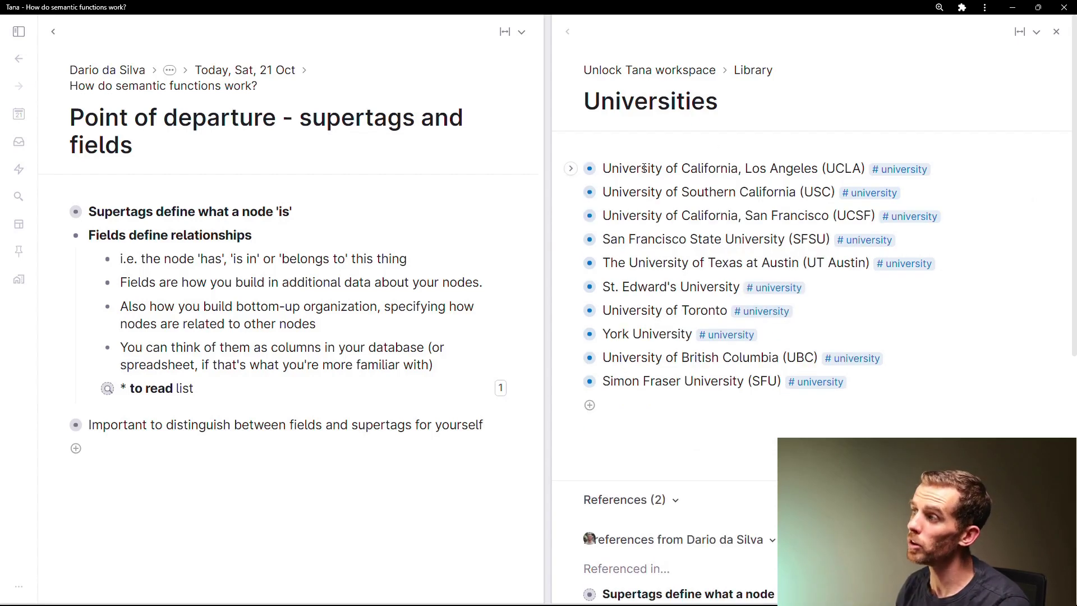
left_click(571, 168)
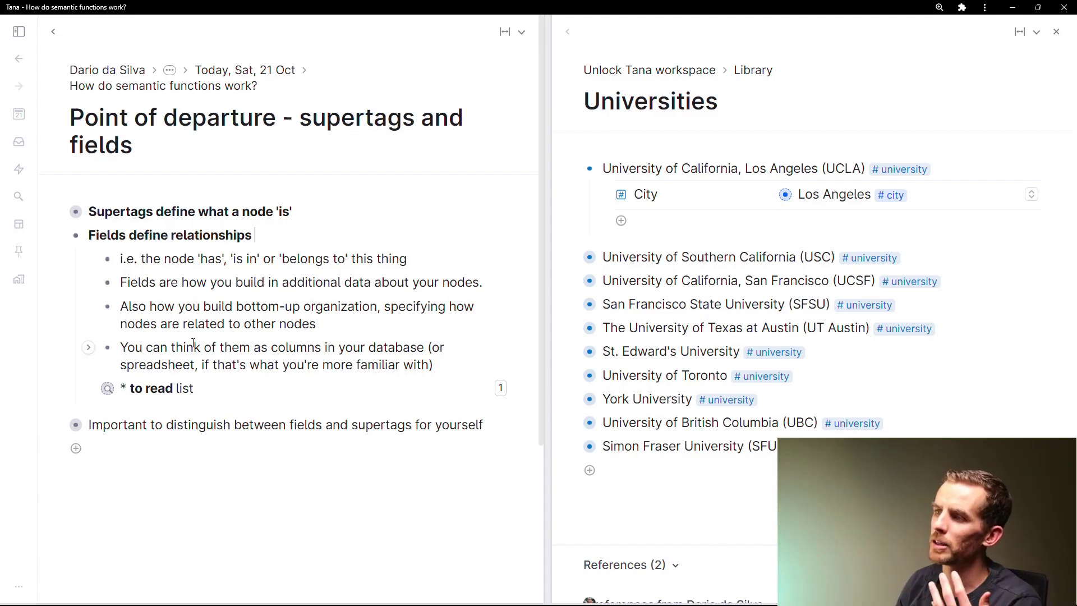
scroll(194, 344, "down", 1)
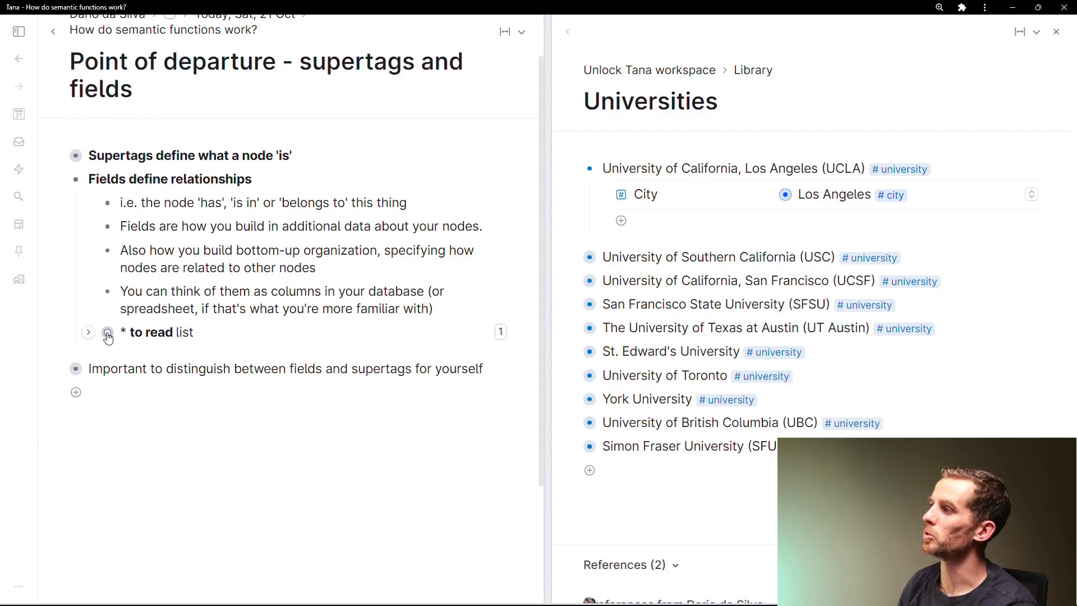
- Close the Universities panel and show the to read list table in a wider side panel
left_click(1055, 35)
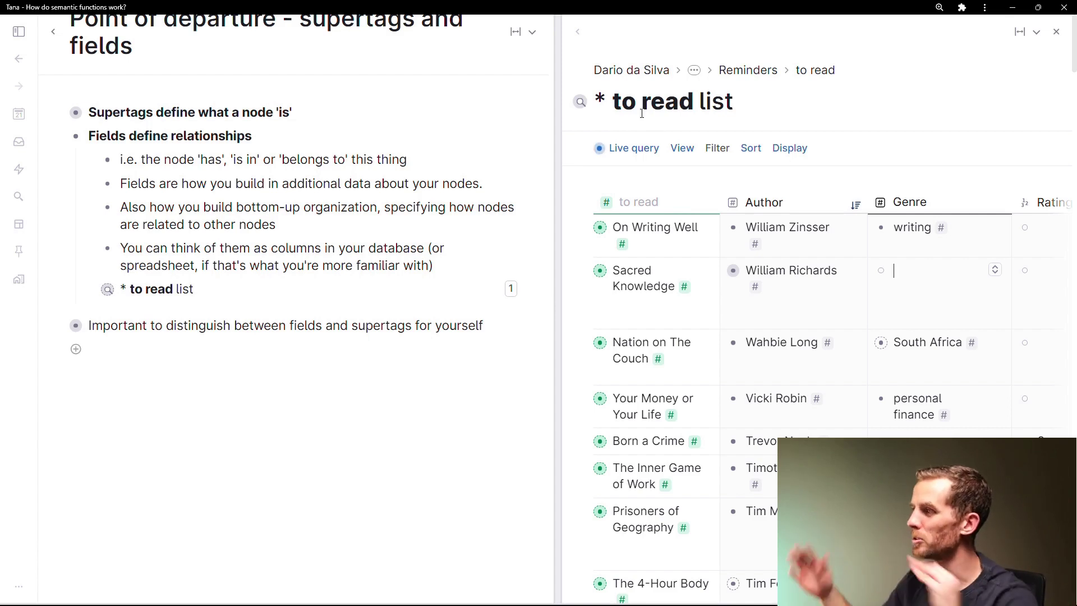
left_click(616, 231)
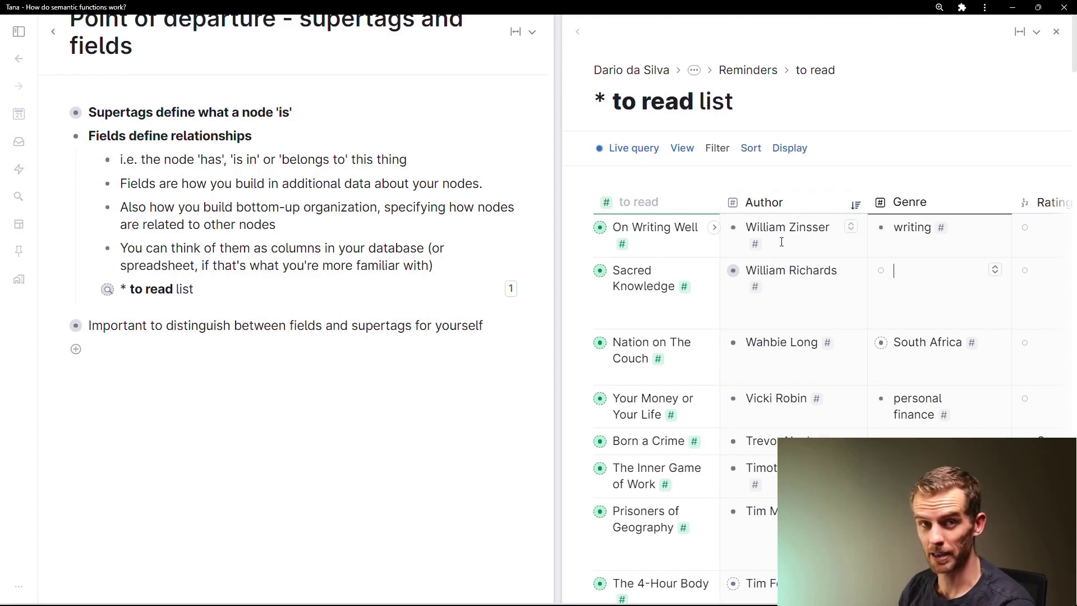
left_click(684, 148)
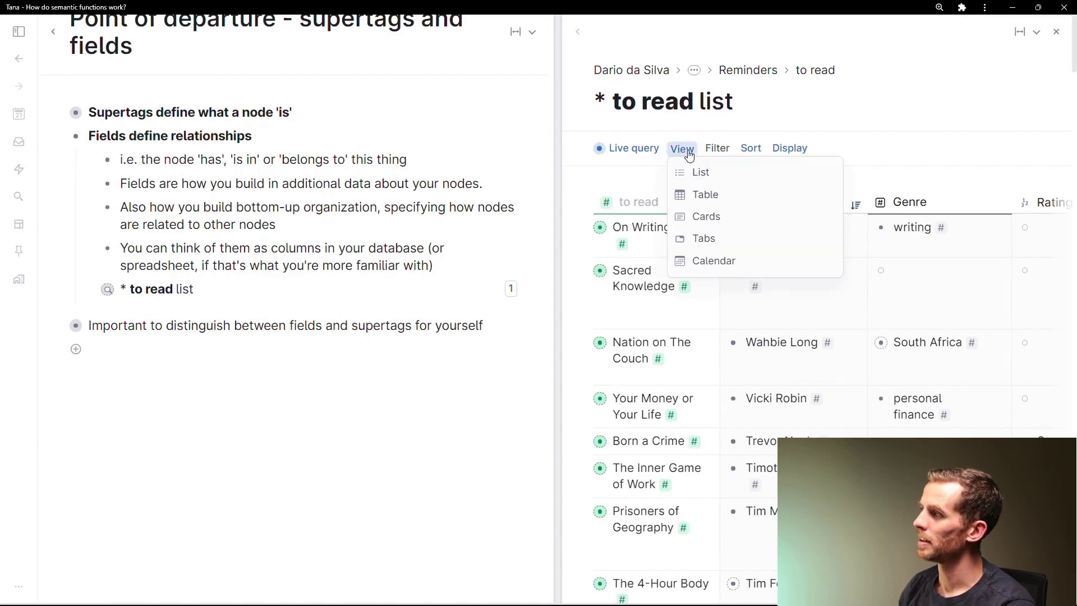
left_click(683, 148)
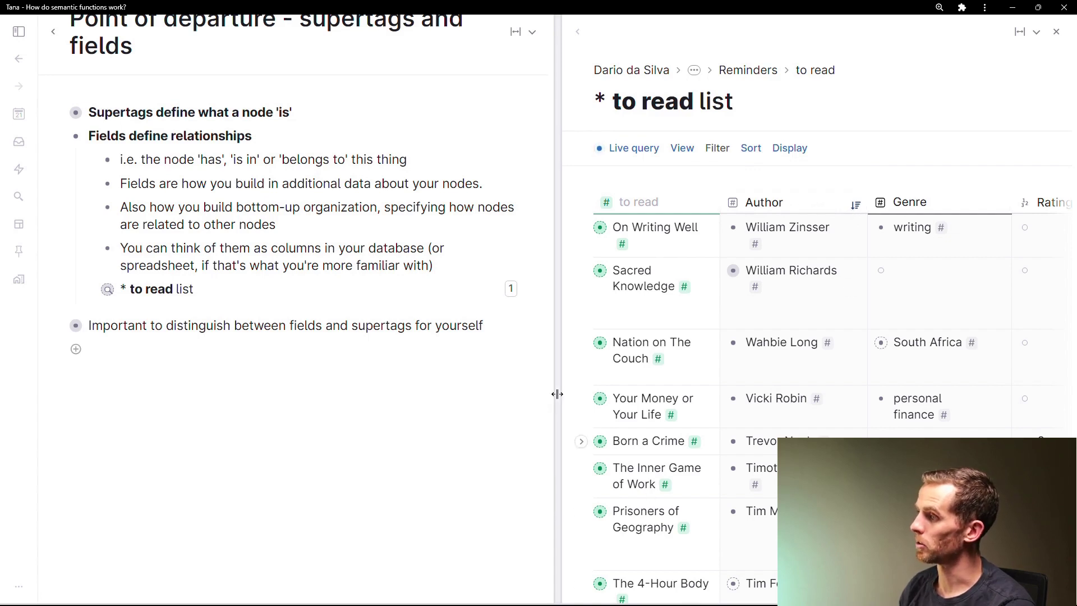
left_click_drag(500, 389, 432, 383)
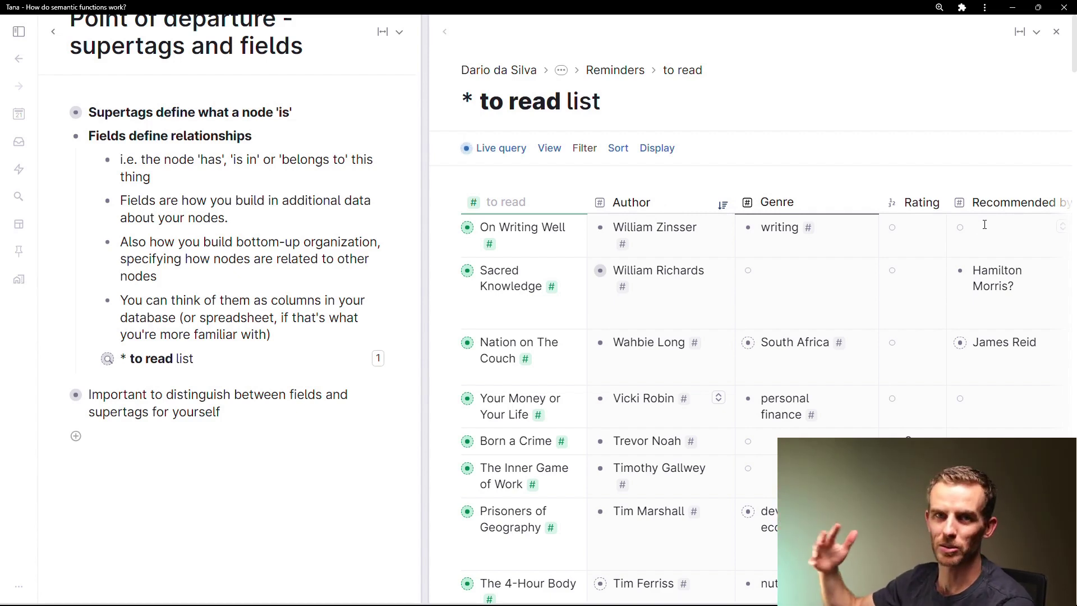
scroll(283, 304, "down", 2)
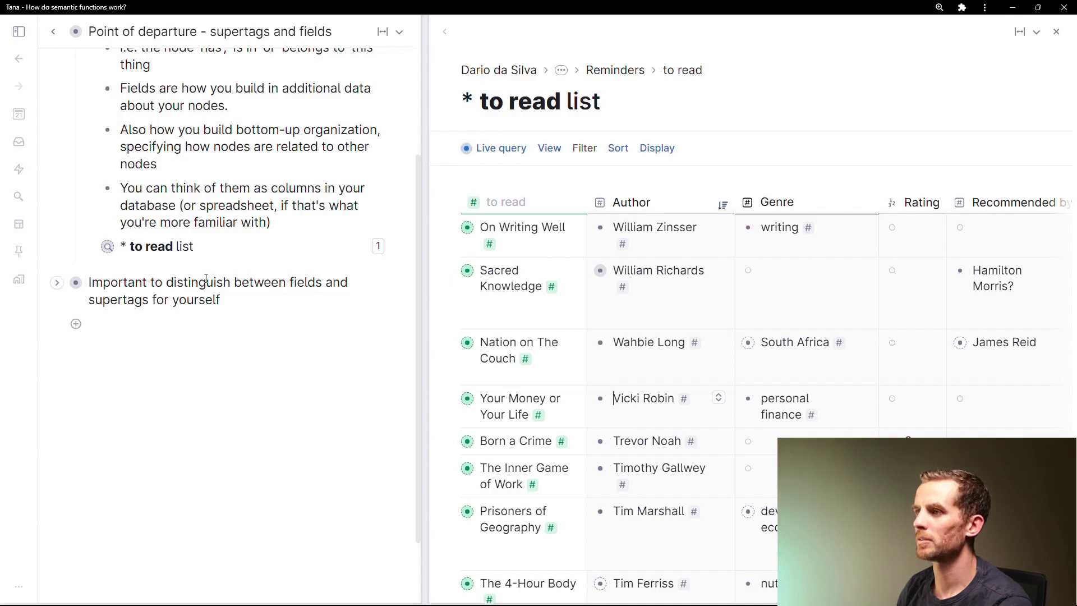
- Expand 'Important to distinguish between fields and supertags' and scroll on to Configuring your fields
scroll(206, 279, "up", 1)
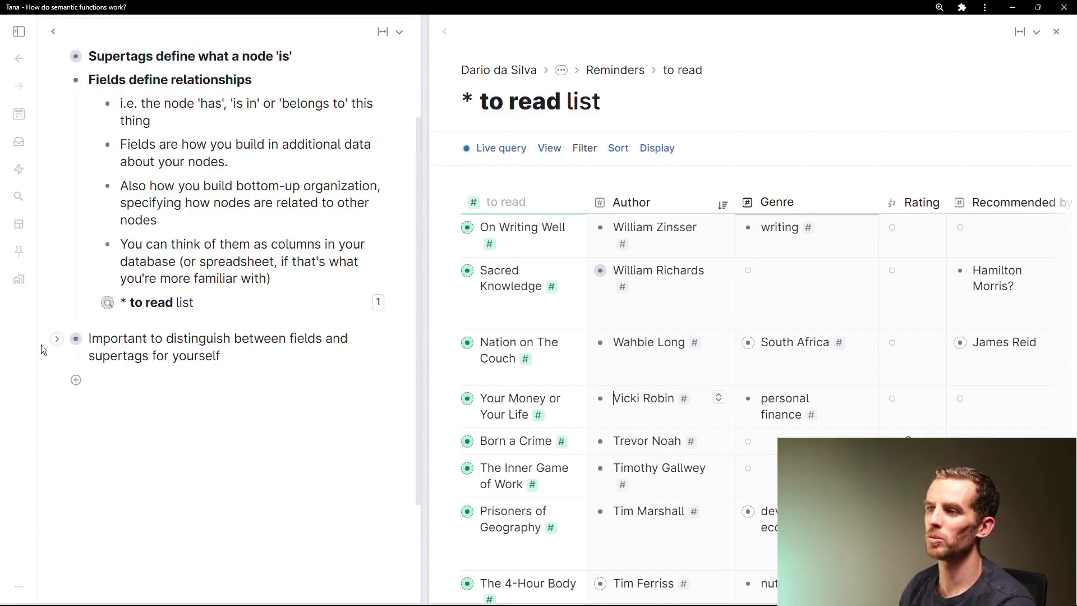
left_click(56, 338)
scroll(143, 335, "down", 1)
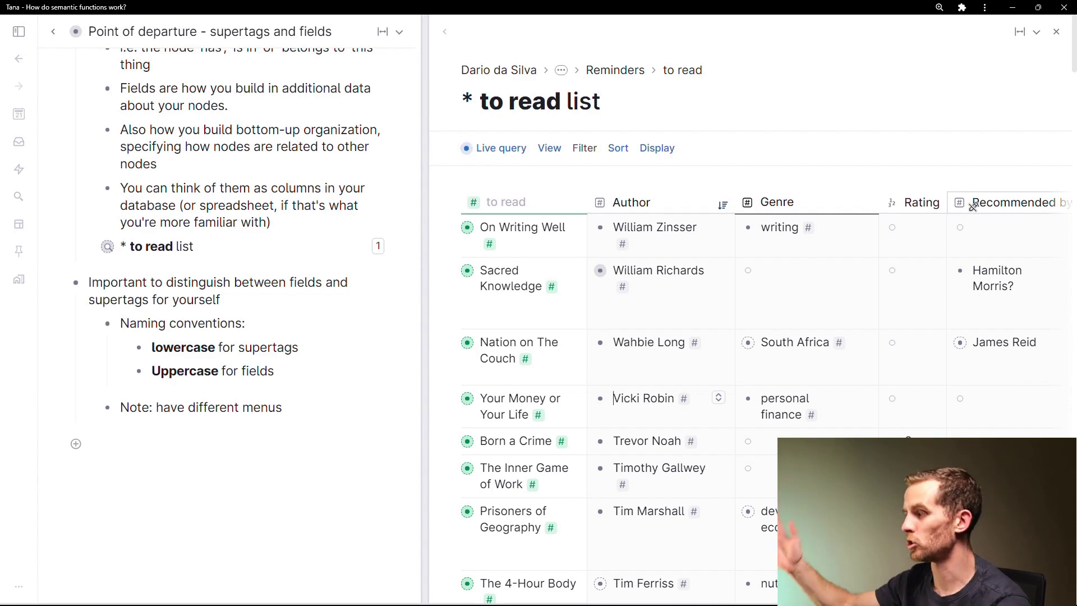
scroll(190, 312, "down", 2)
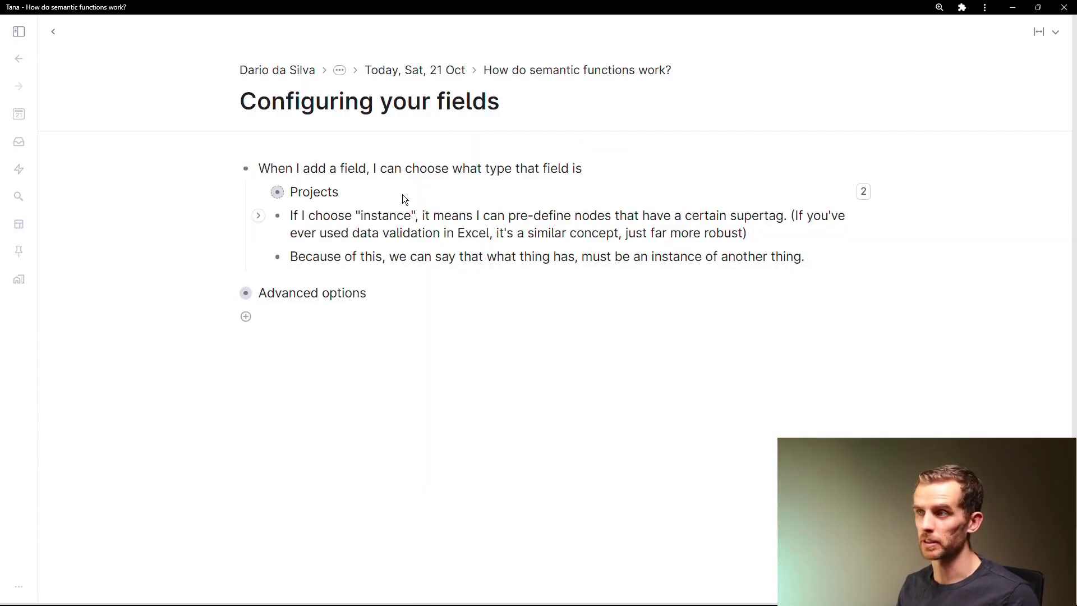
- Collapse and re-expand the note on choosing a field's type
key("ctrl+Up")
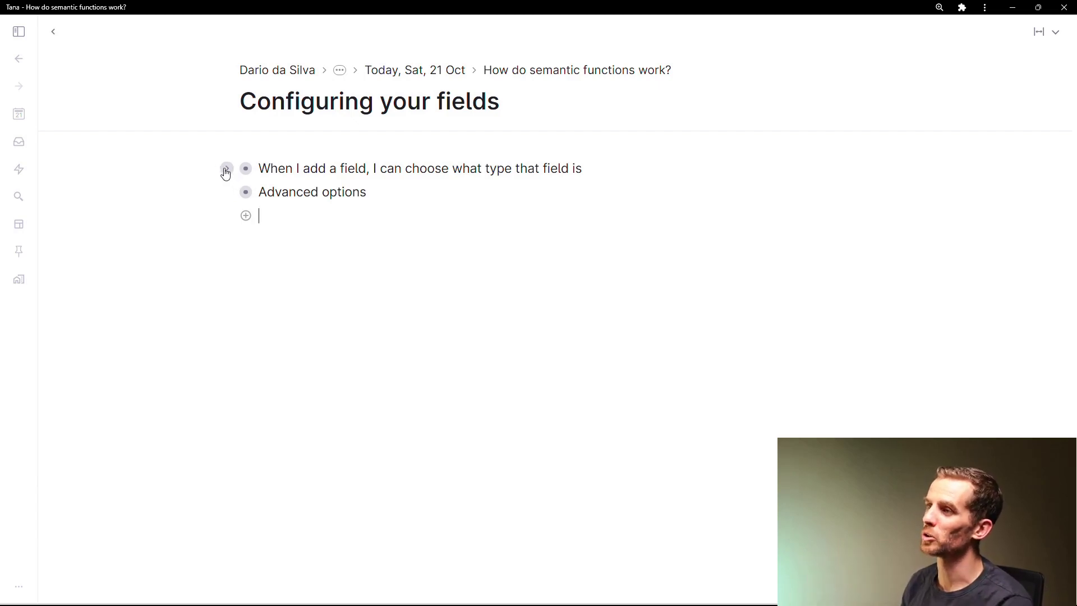
left_click(227, 173)
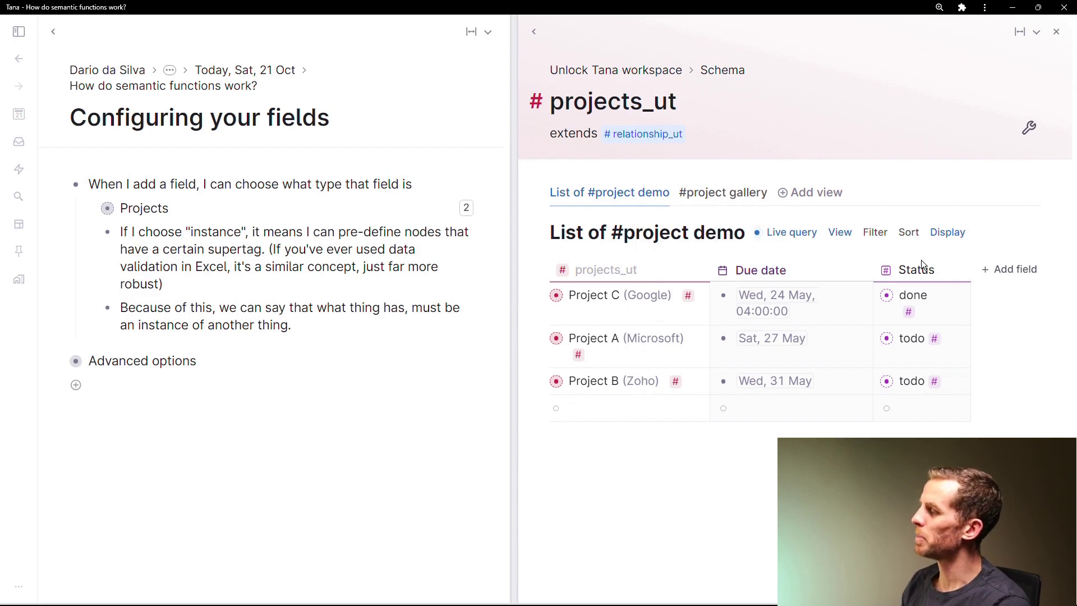
- Add a new Manager field column to the project demo table and open its configuration
left_click(991, 270)
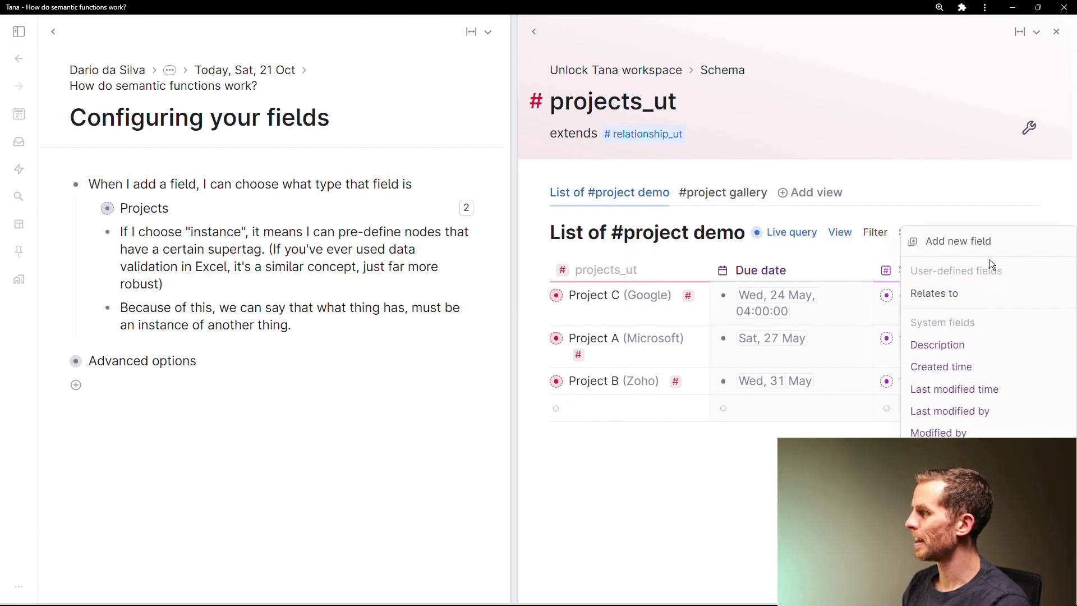
left_click(990, 243)
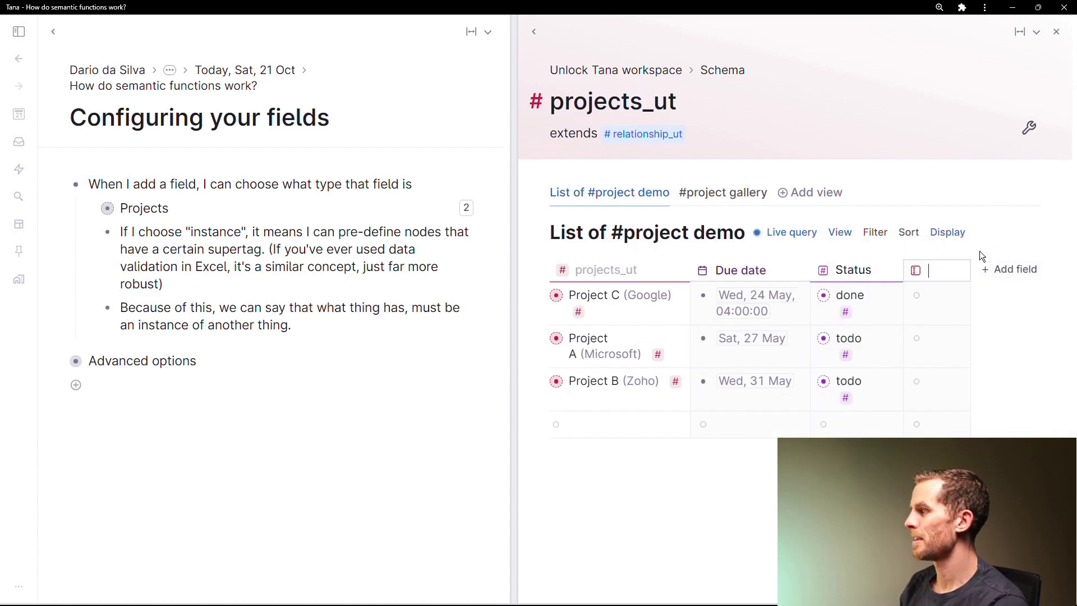
type("Man")
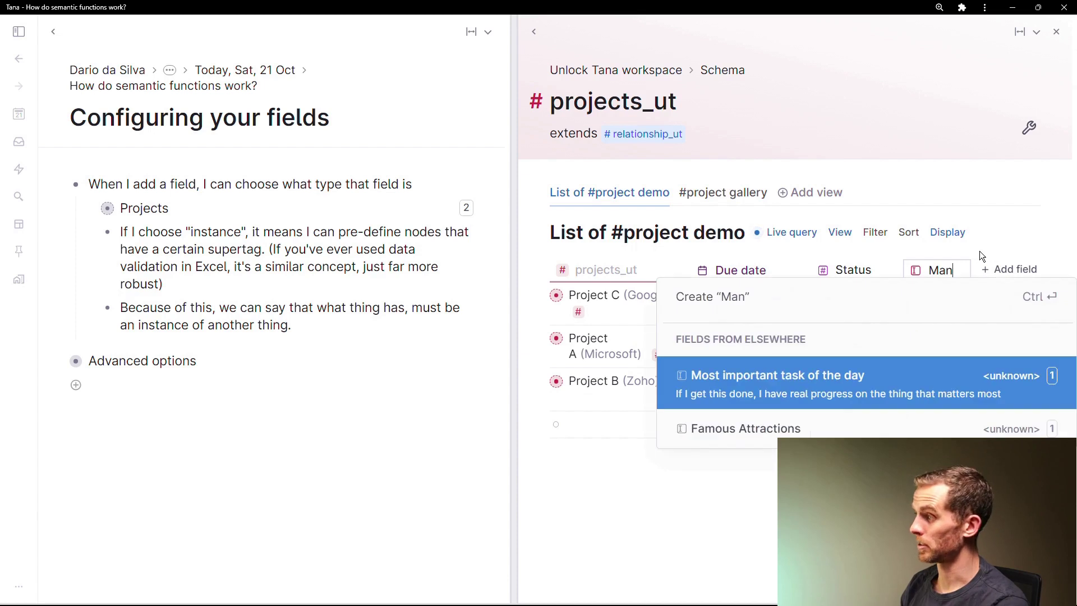
type("ager")
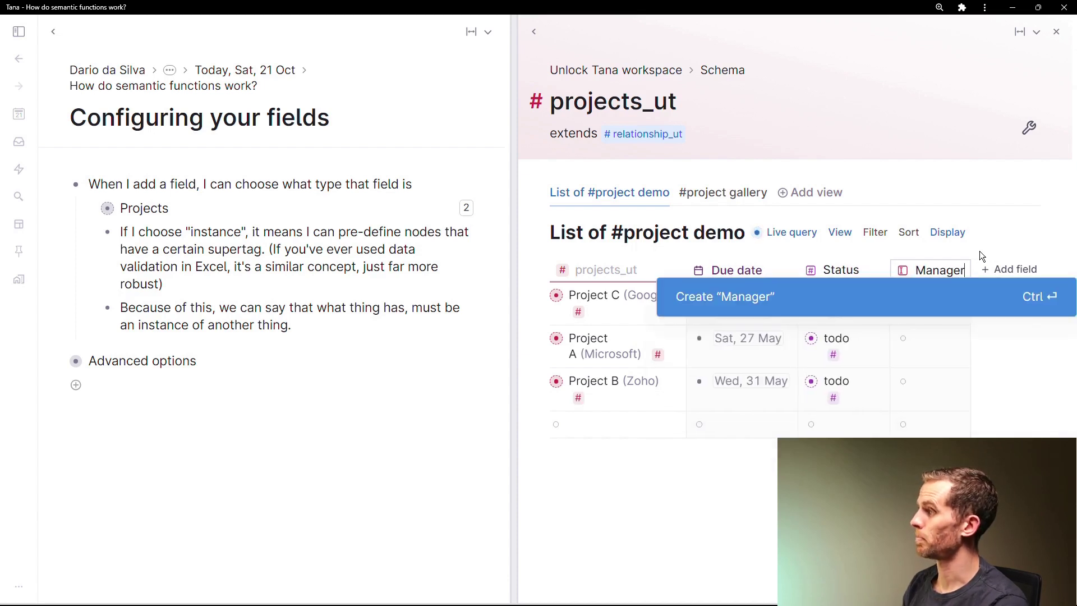
key("ctrl+Return")
left_click(945, 293)
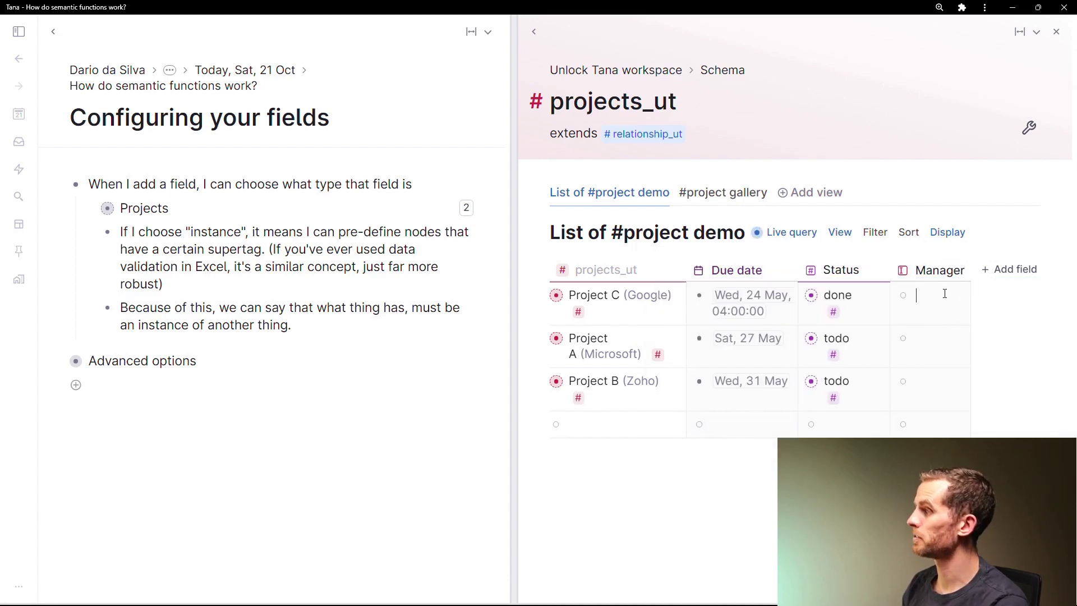
left_click(906, 277)
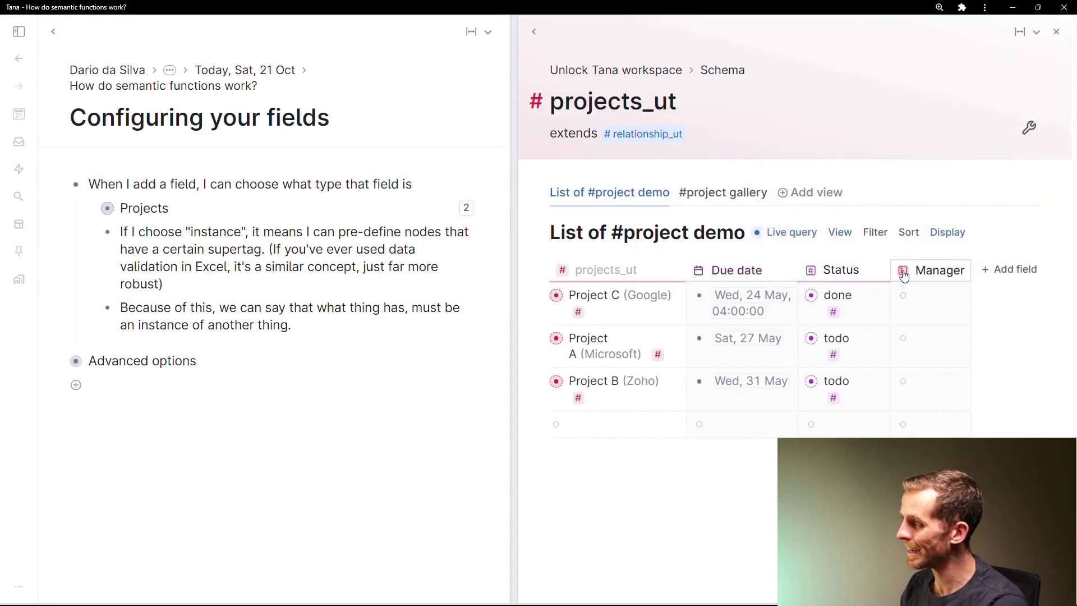
left_click(903, 272)
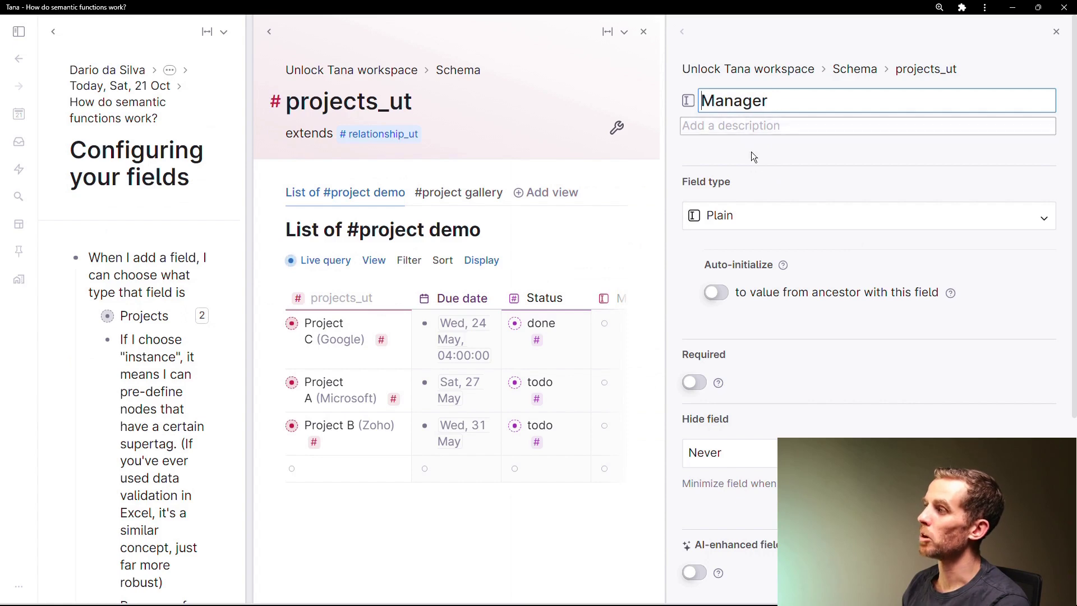
- Make Manager an Instance field with #employee as its instance supertag
left_click(753, 223)
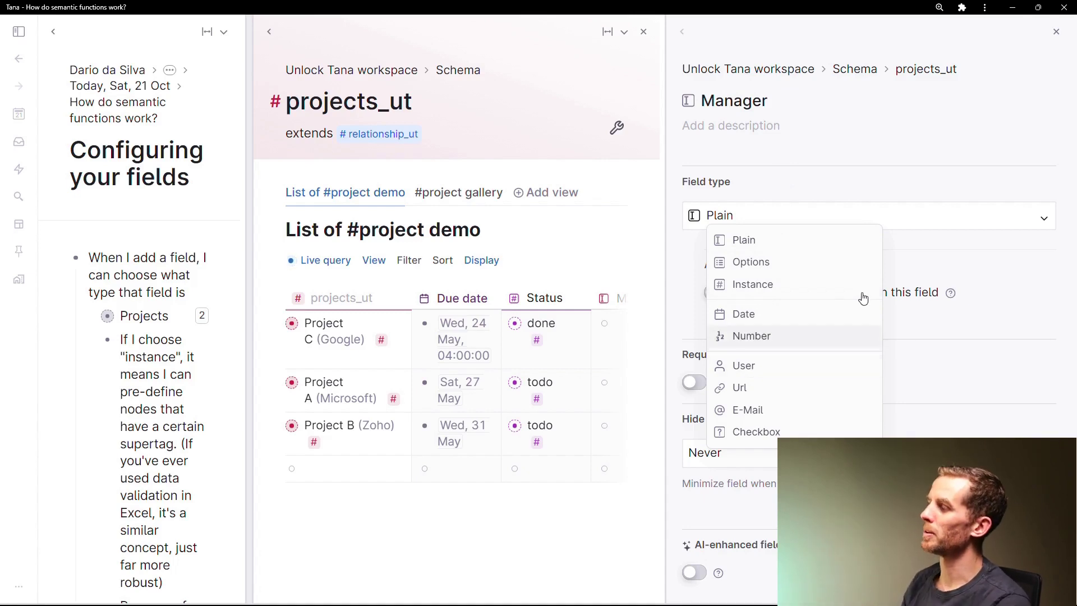
left_click(776, 290)
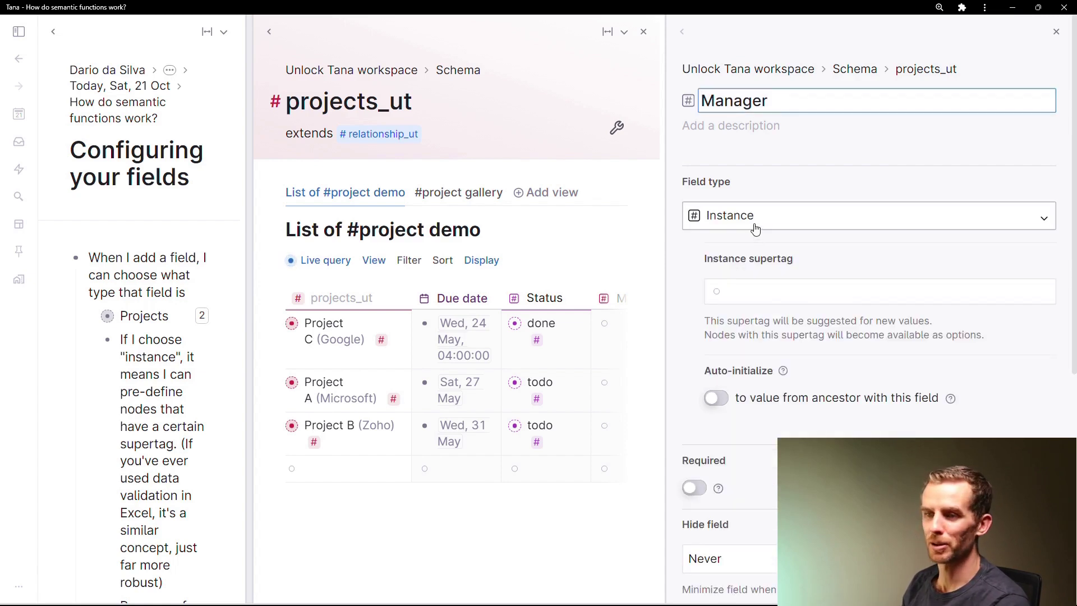
left_click(771, 301)
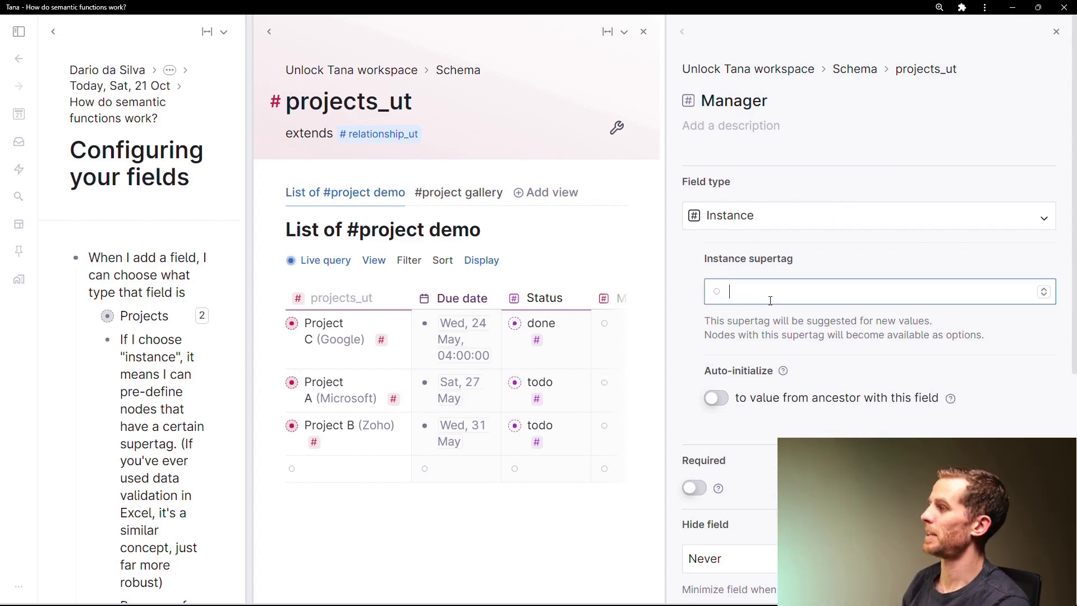
type("em")
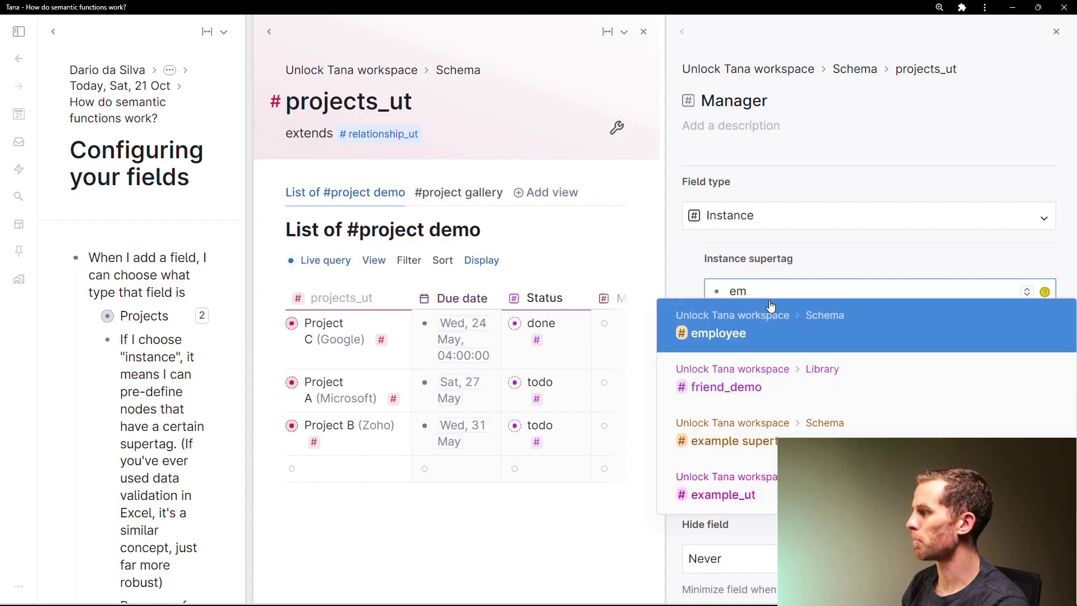
left_click(774, 338)
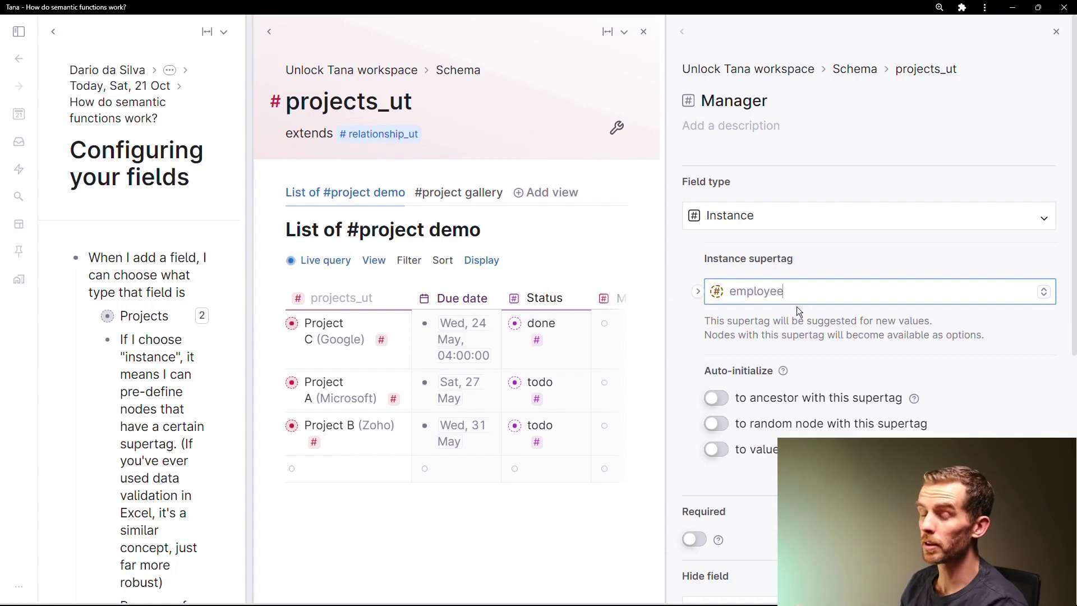
scroll(797, 306, "down", 1)
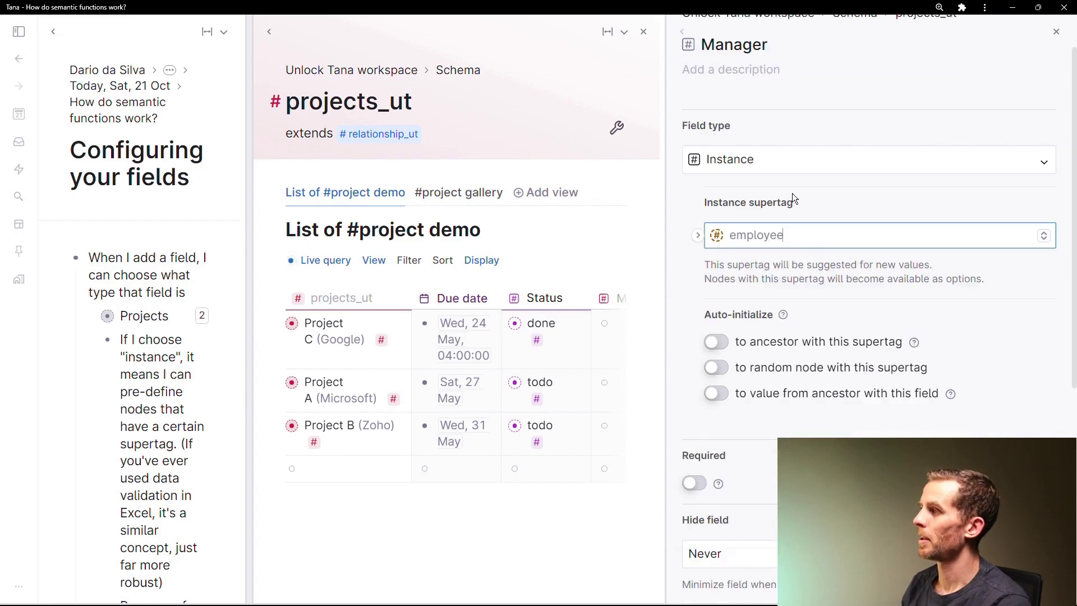
left_click(794, 159)
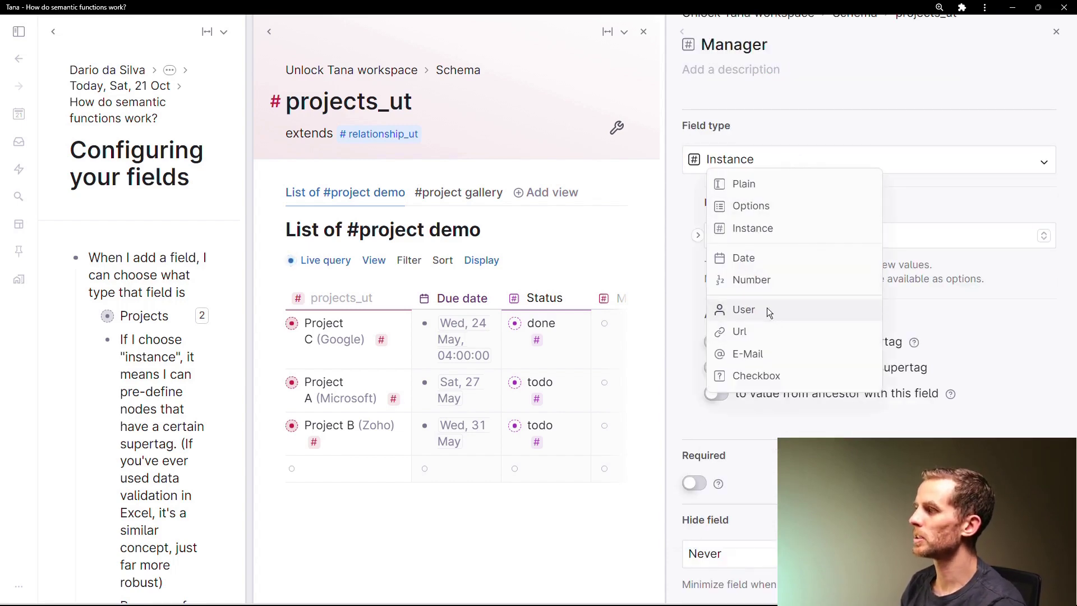
left_click(791, 229)
scroll(792, 193, "down", 1)
scroll(792, 196, "up", 2)
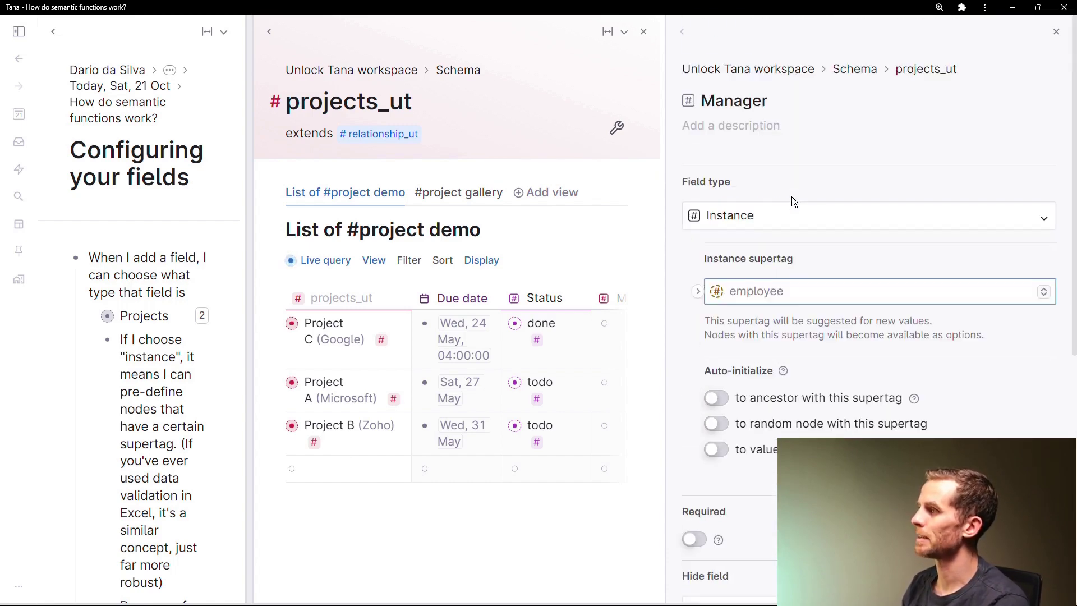
left_click(776, 227)
scroll(777, 227, "down", 7)
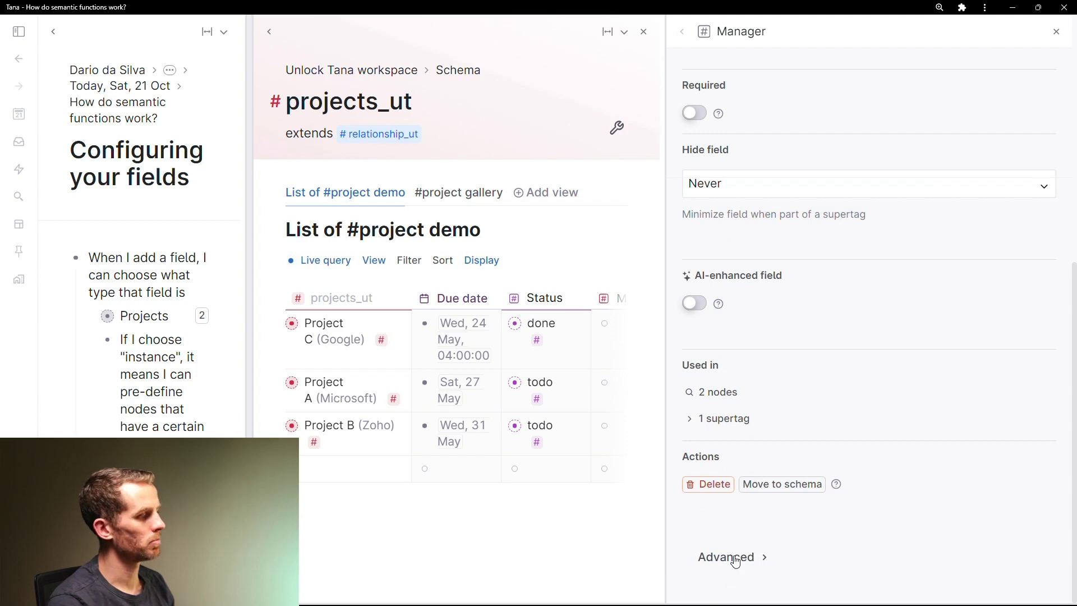
- Turn on Manager's semantic function under Advanced and set it to Part of
left_click(736, 558)
scroll(751, 490, "down", 4)
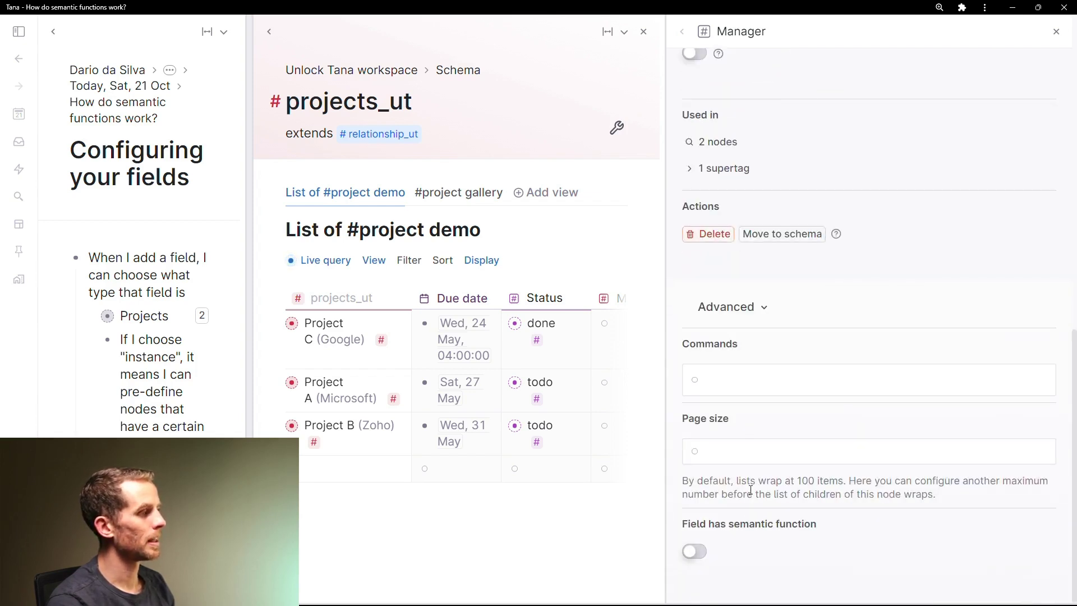
left_click(696, 555)
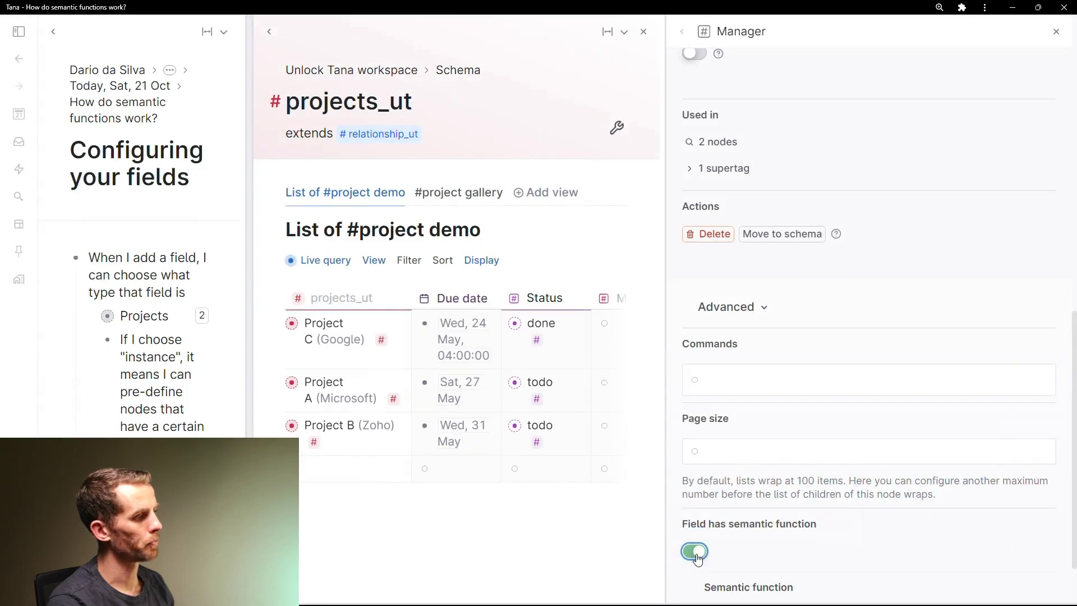
scroll(725, 530, "down", 1)
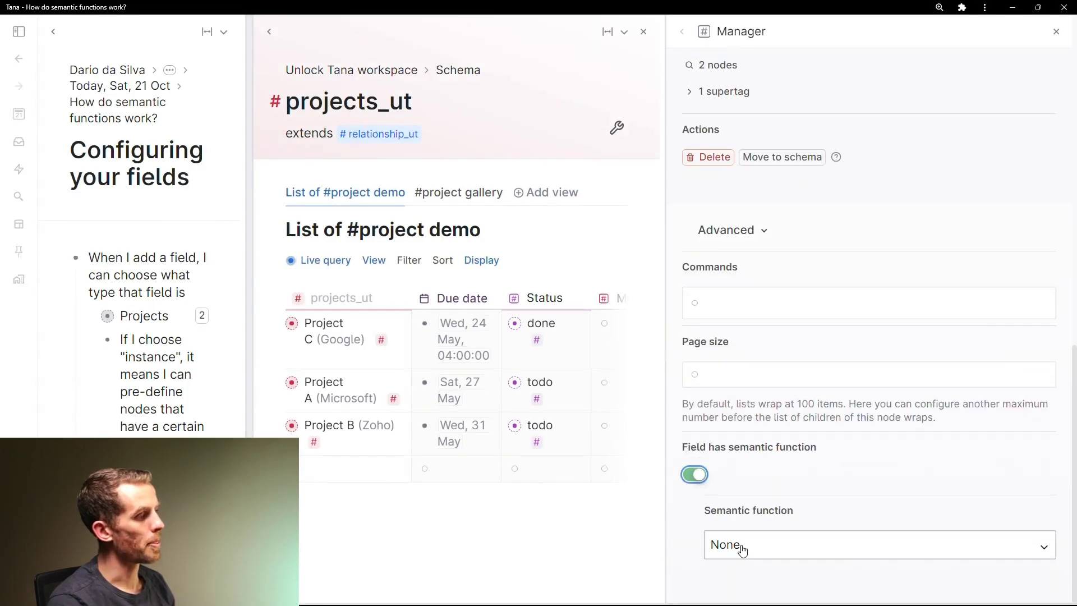
left_click(742, 550)
left_click(736, 586)
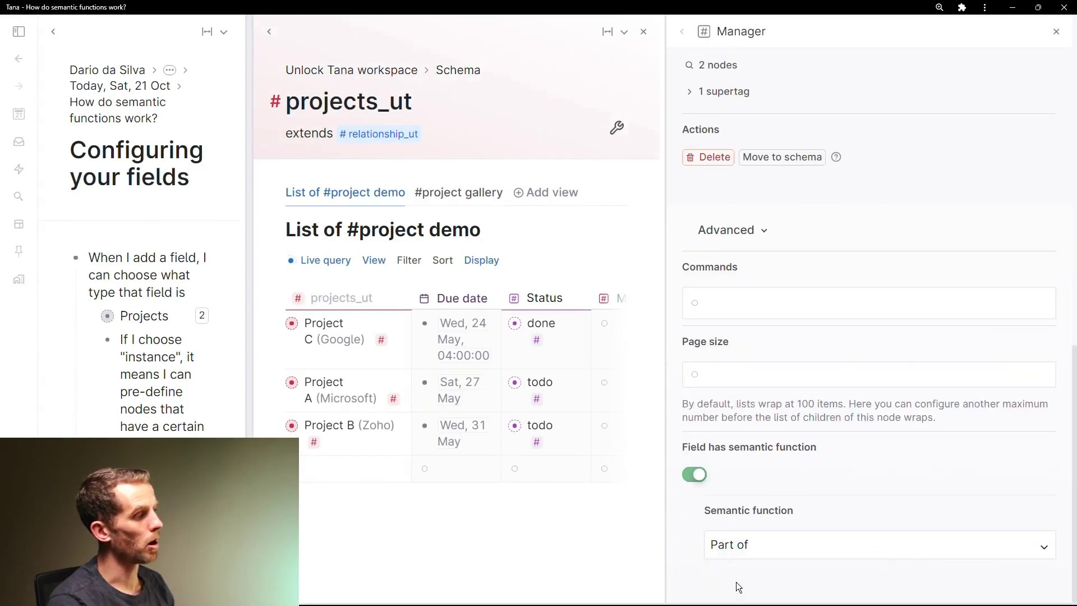
scroll(744, 520, "down", 10)
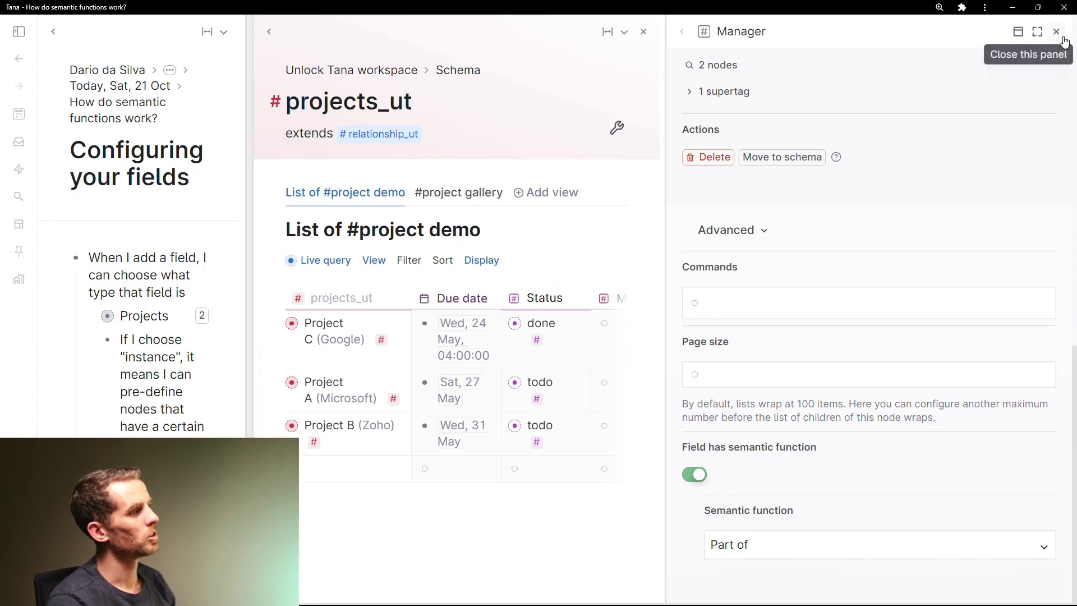
mouse_move(1044, 35)
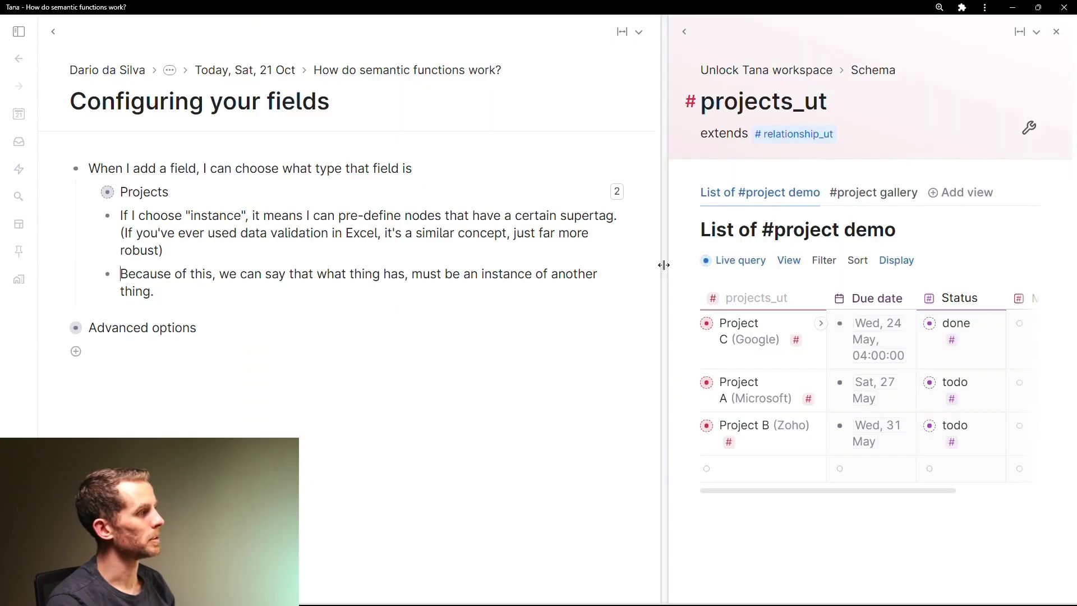
- Widen the projects_ut panel, review the Status field's Instance type, then close its settings
left_click_drag(664, 265, 507, 235)
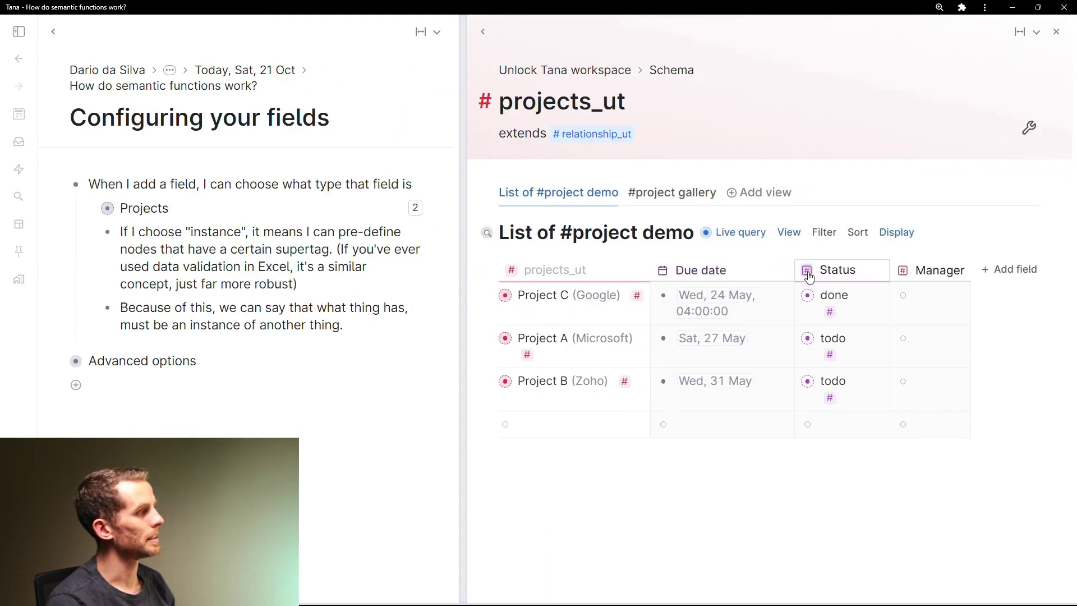
mouse_move(809, 276)
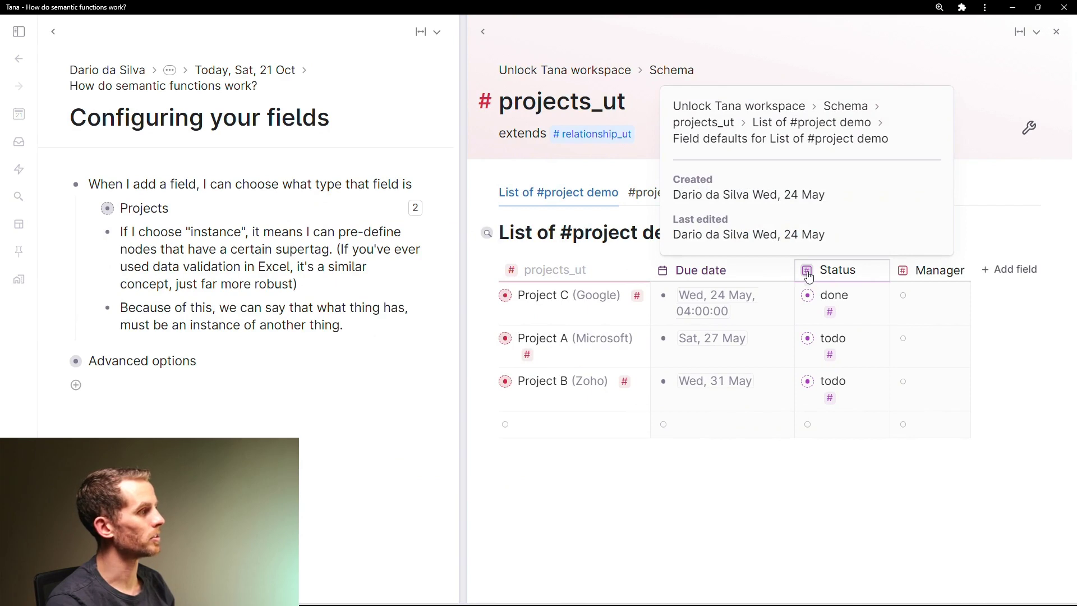
left_click(808, 275)
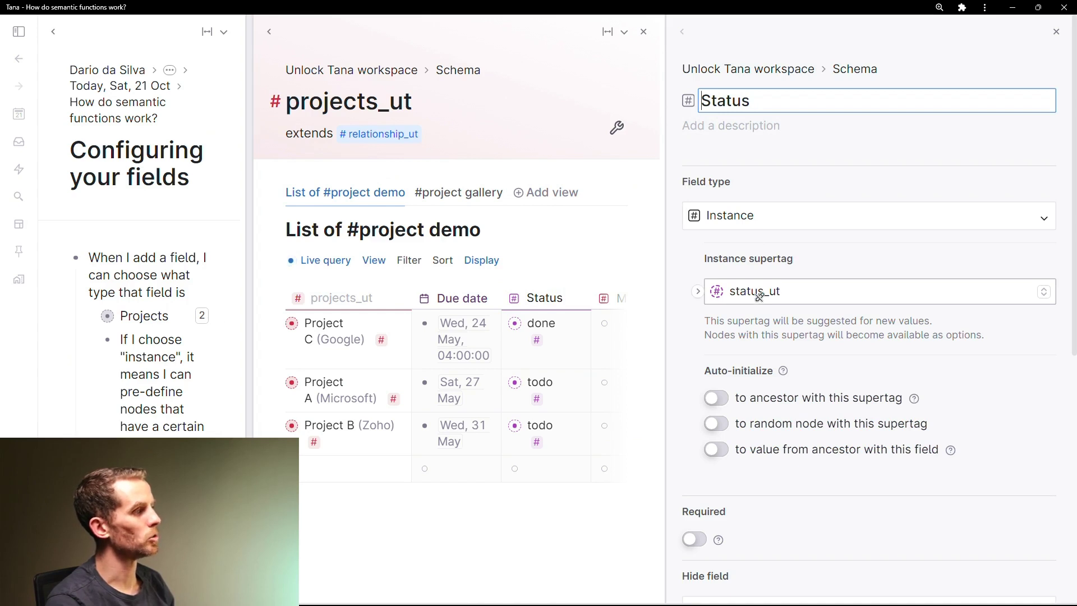
left_click(763, 223)
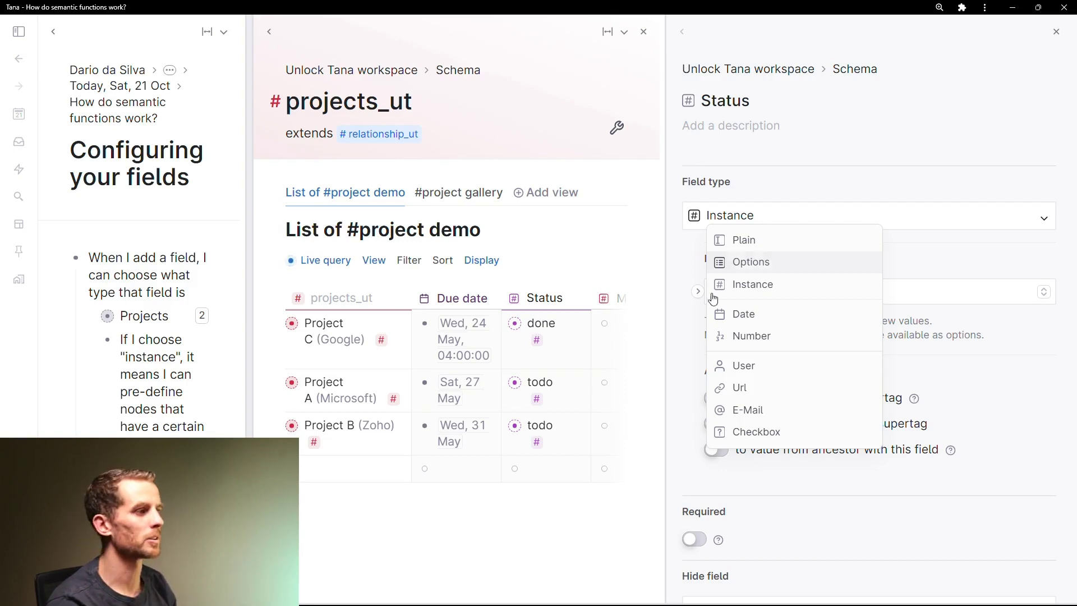
left_click(551, 396)
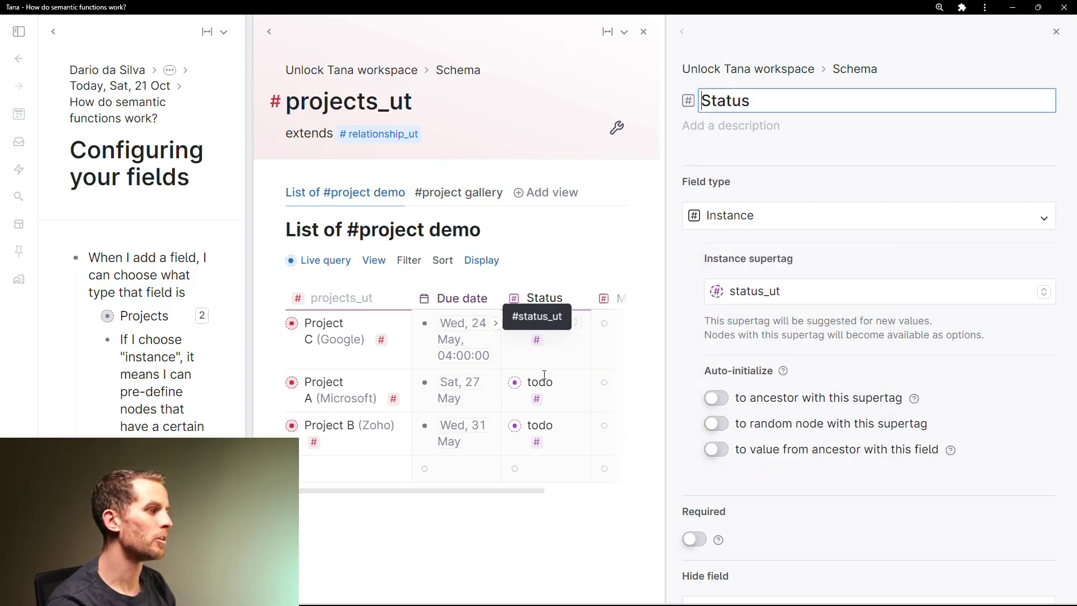
scroll(183, 293, "down", 2)
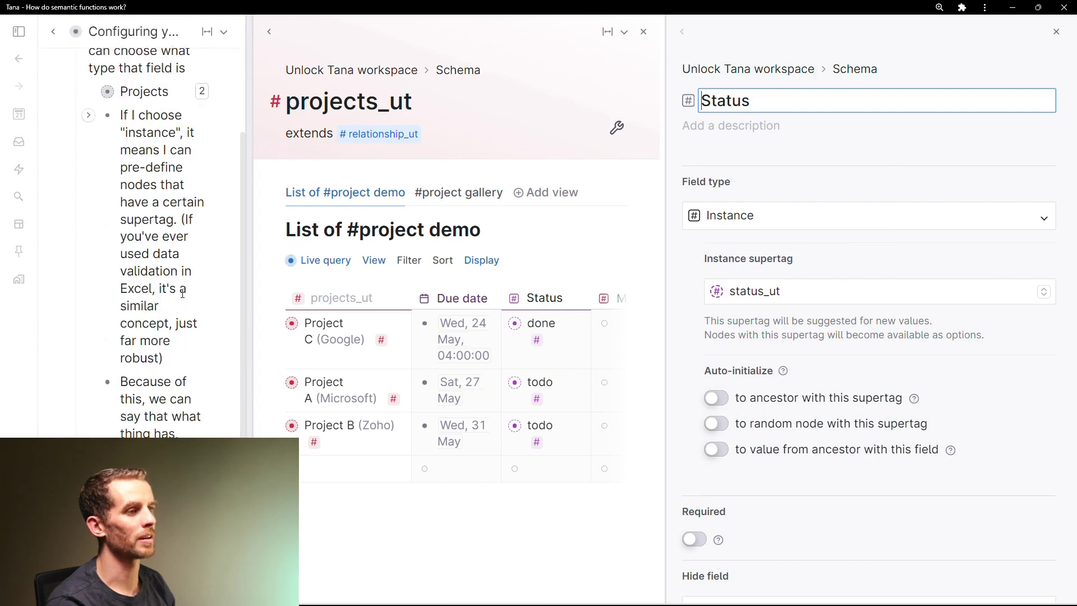
left_click(1058, 32)
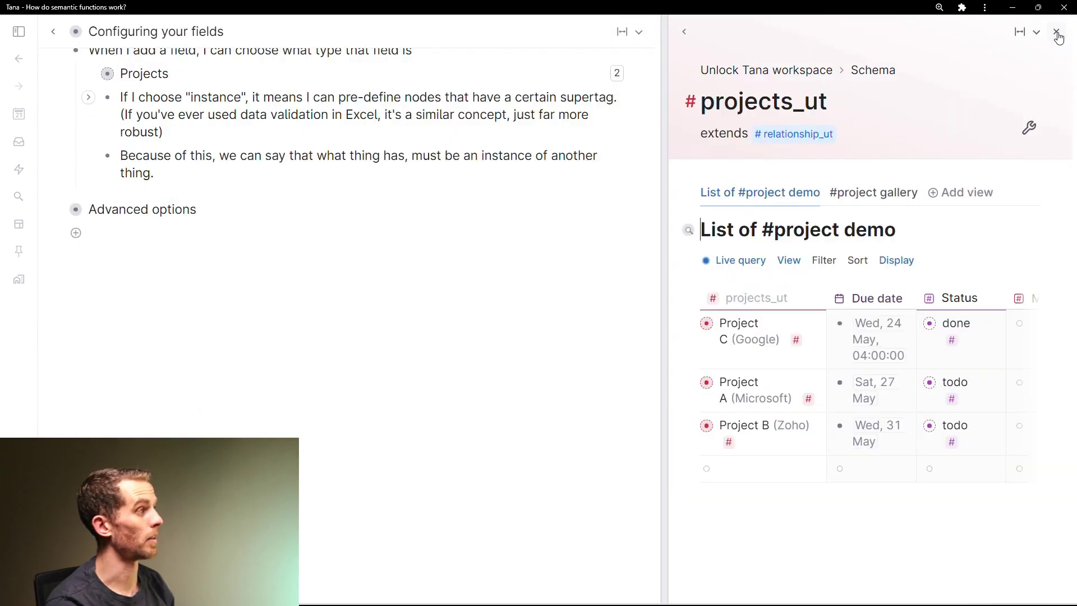
- Close the projects_ut schema panel
left_click(1057, 33)
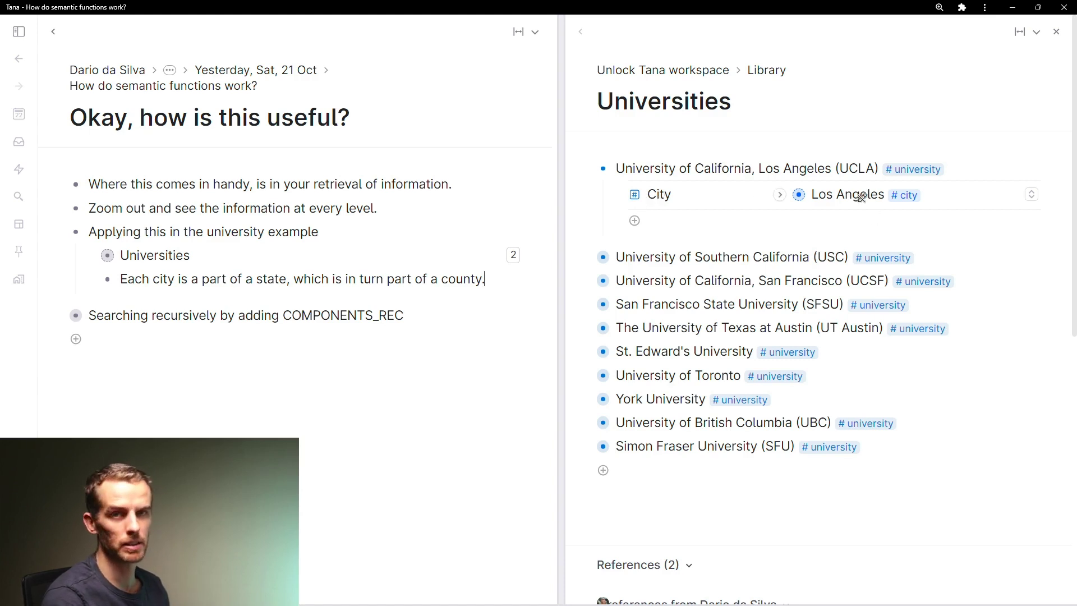
- Browse the City field settings, Los Angeles city page, State field settings and California state page
left_click(635, 195)
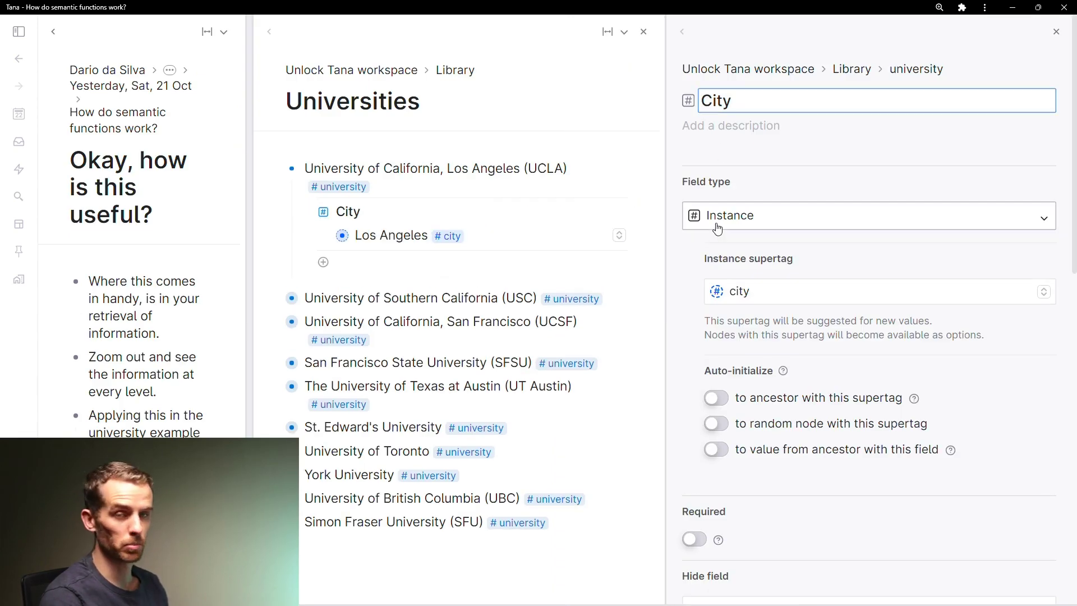
scroll(747, 295, "down", 10)
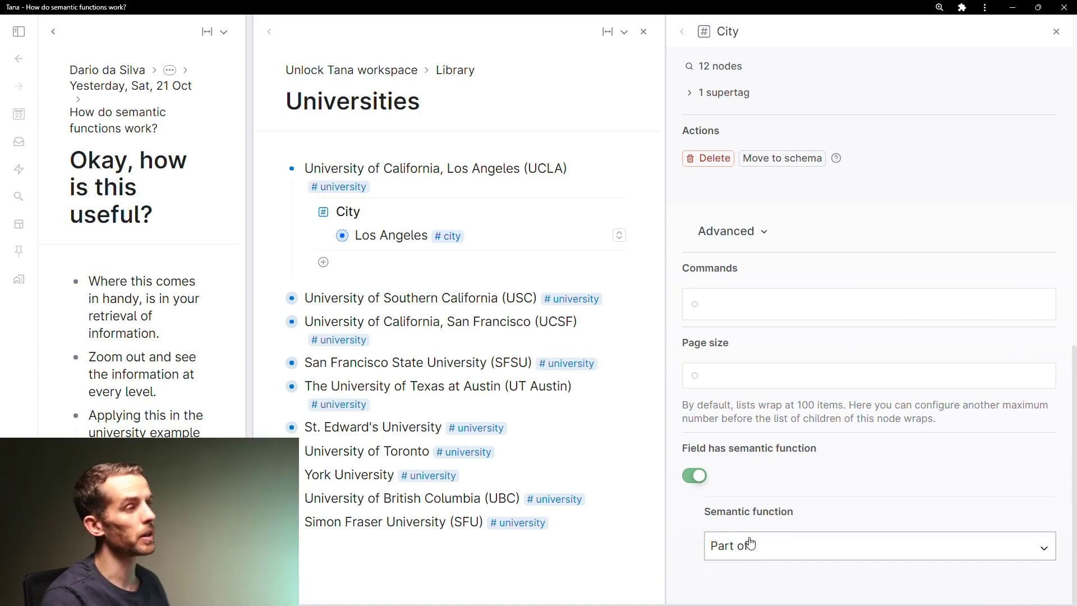
left_click(342, 236)
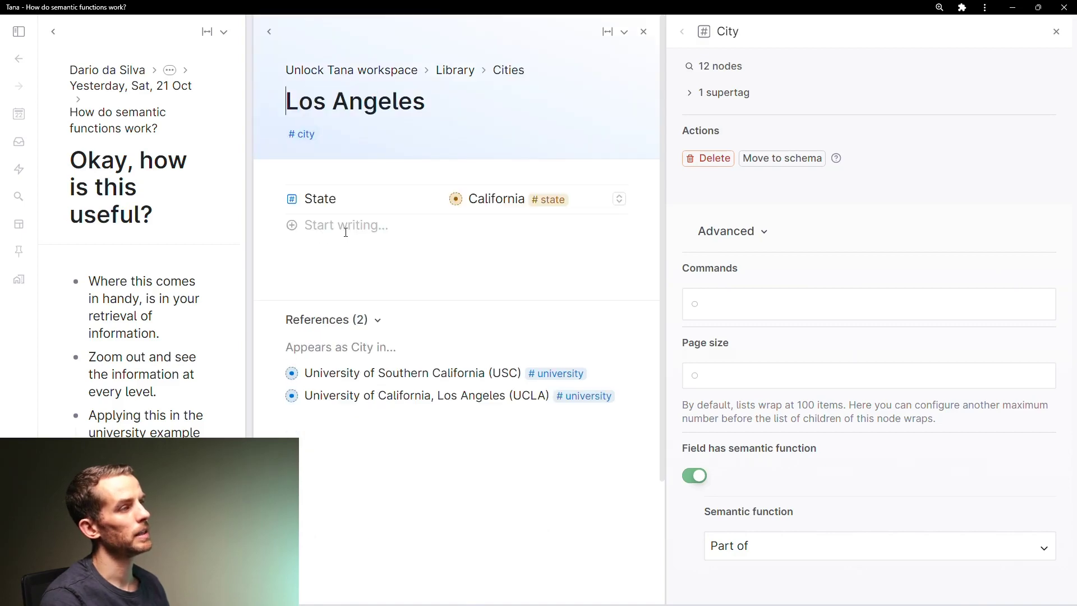
left_click(292, 204)
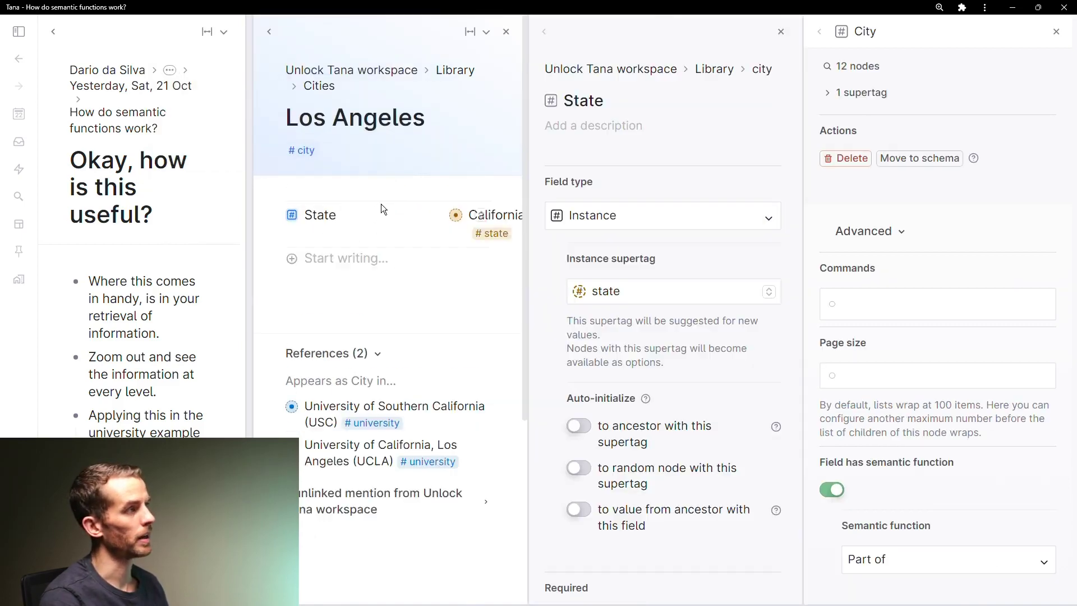
scroll(642, 216, "down", 15)
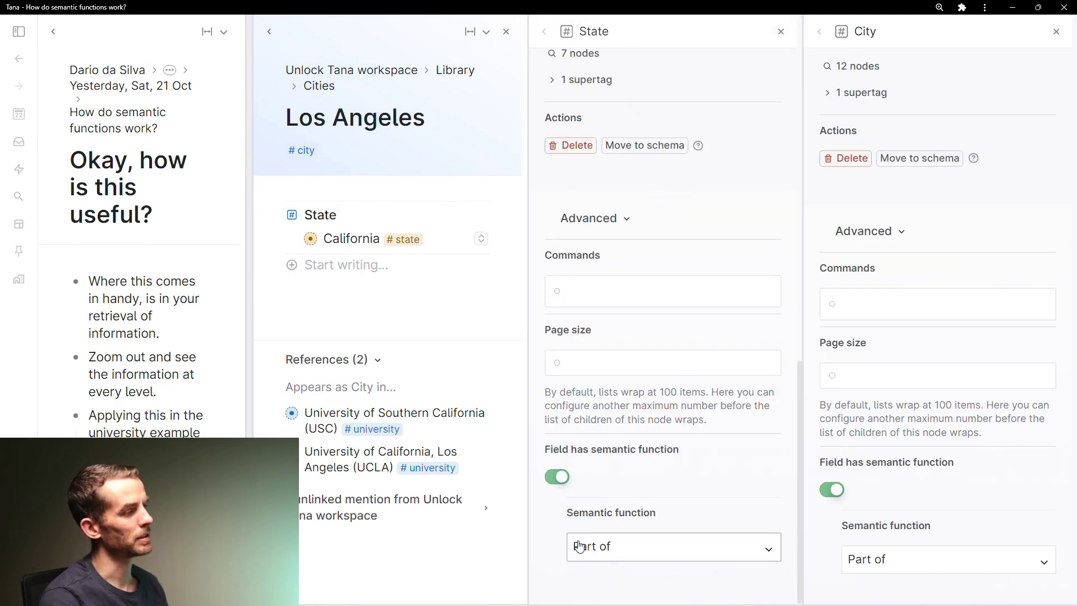
scroll(654, 347, "up", 15)
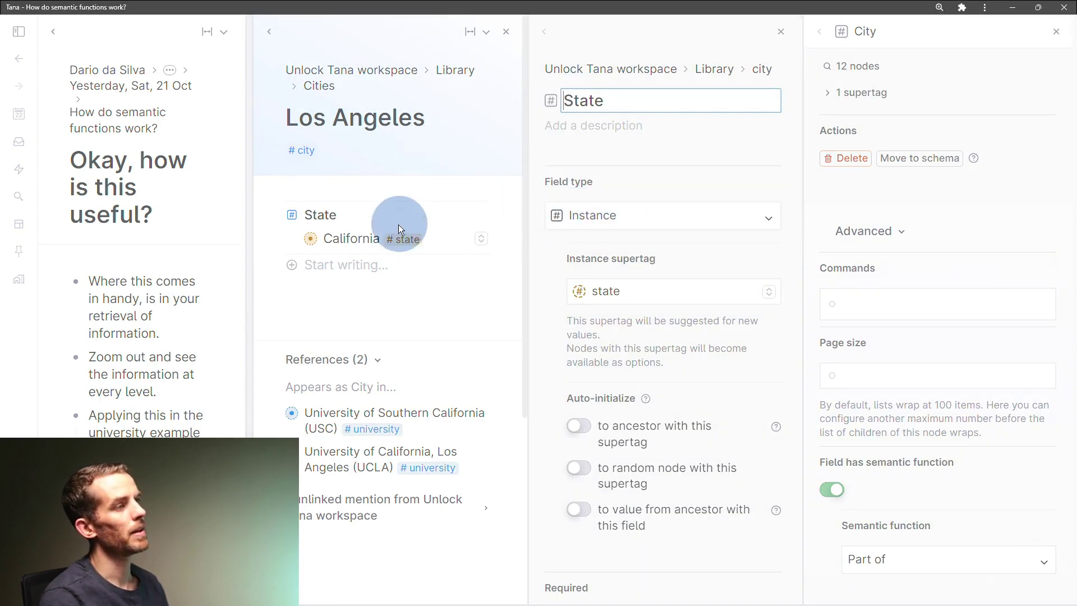
left_click(310, 240)
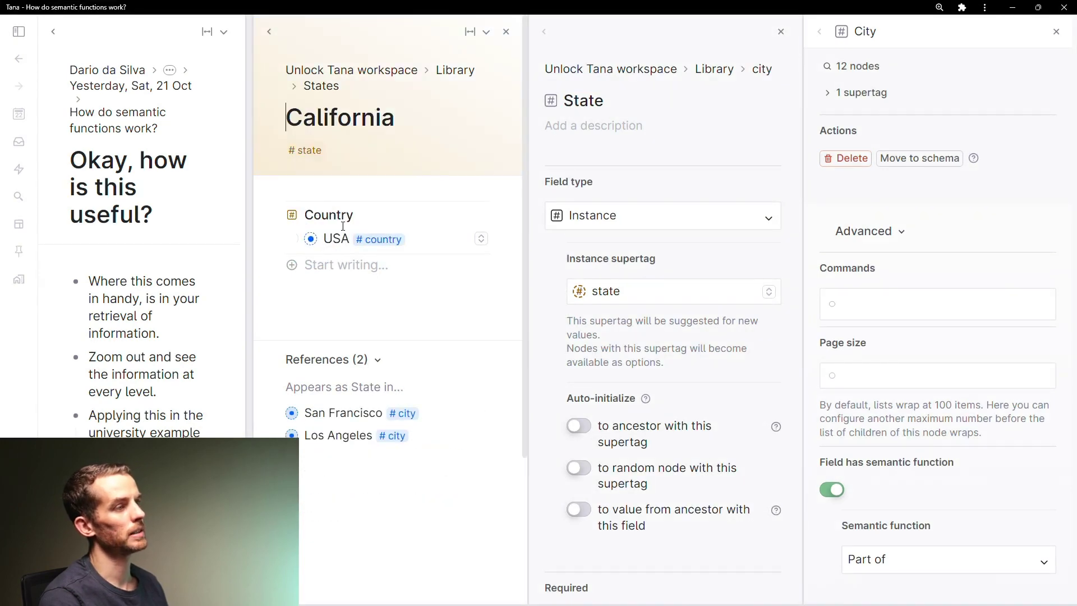
- Show the Country field's Part of settings with City and State panels closed and side panels widened
left_click(293, 216)
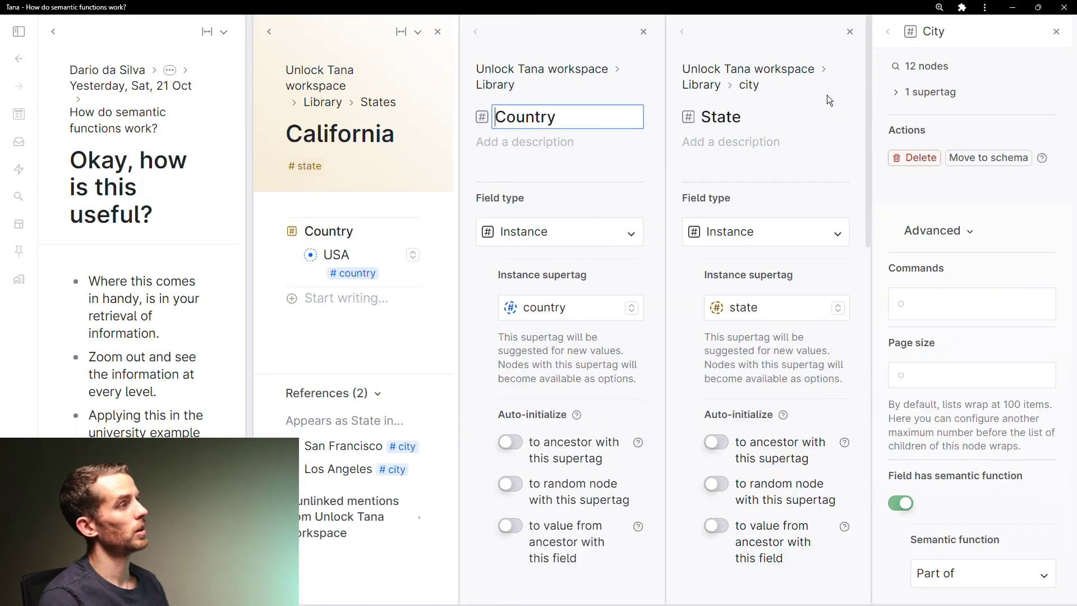
left_click(1057, 34)
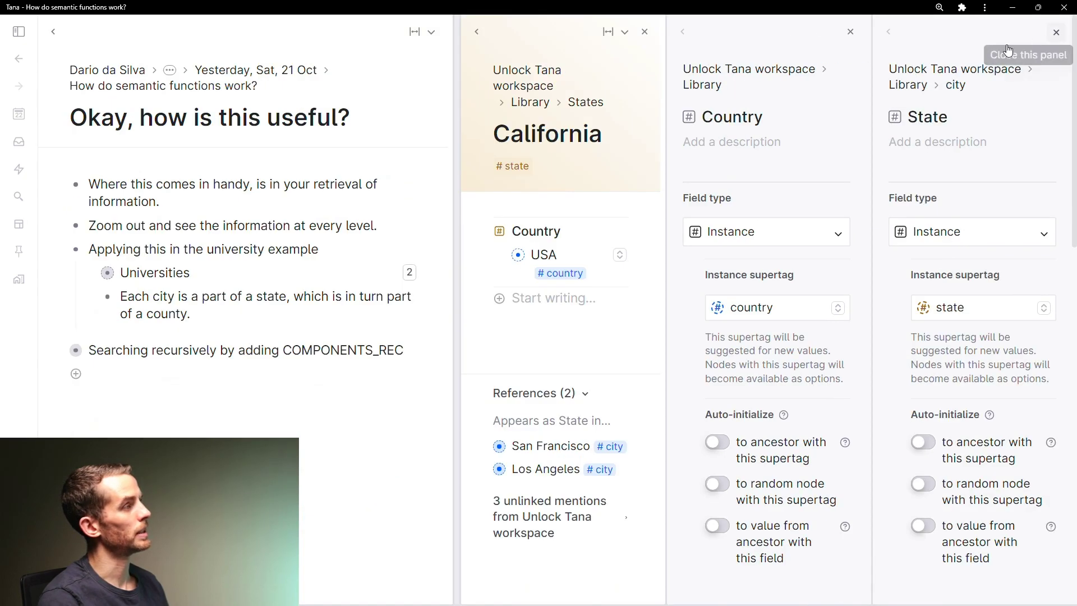
left_click(1057, 33)
scroll(935, 370, "down", 10)
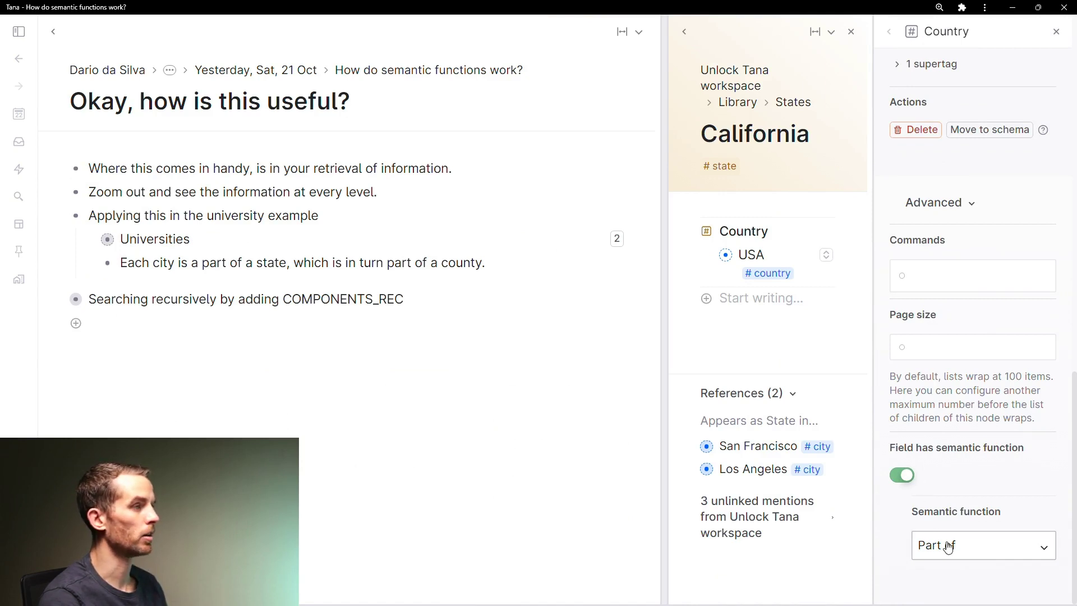
left_click_drag(662, 331, 621, 332)
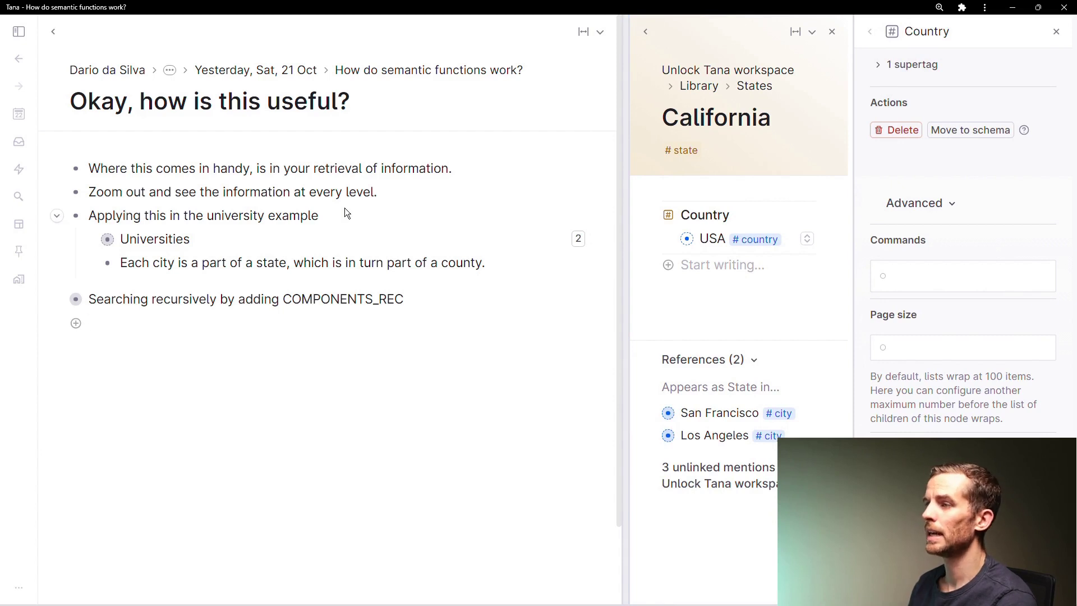
key("alt+Tab")
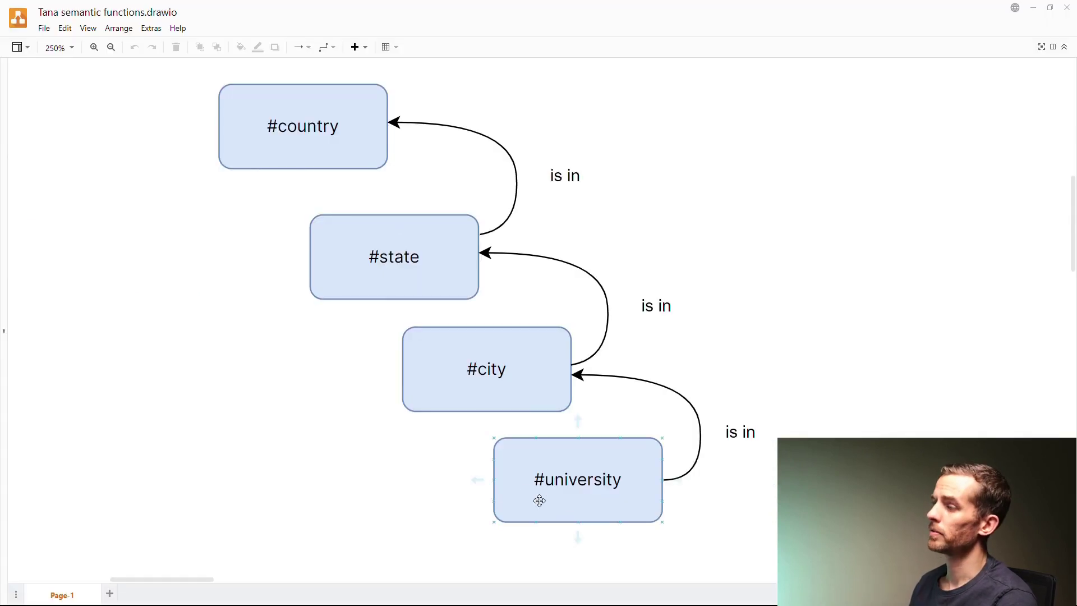
left_click(507, 372)
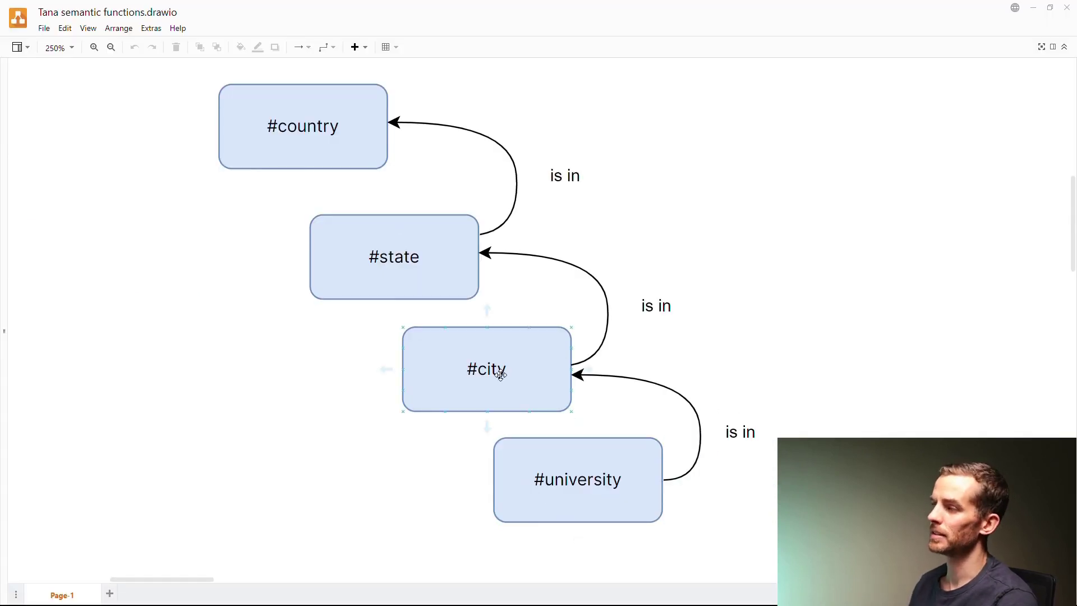
left_click(425, 257)
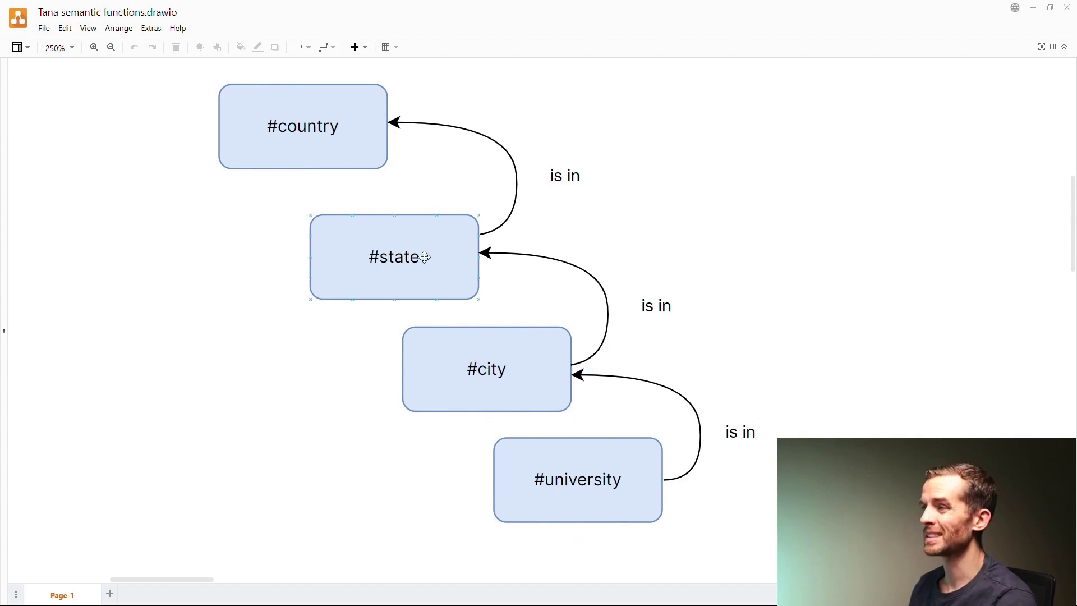
left_click(328, 139)
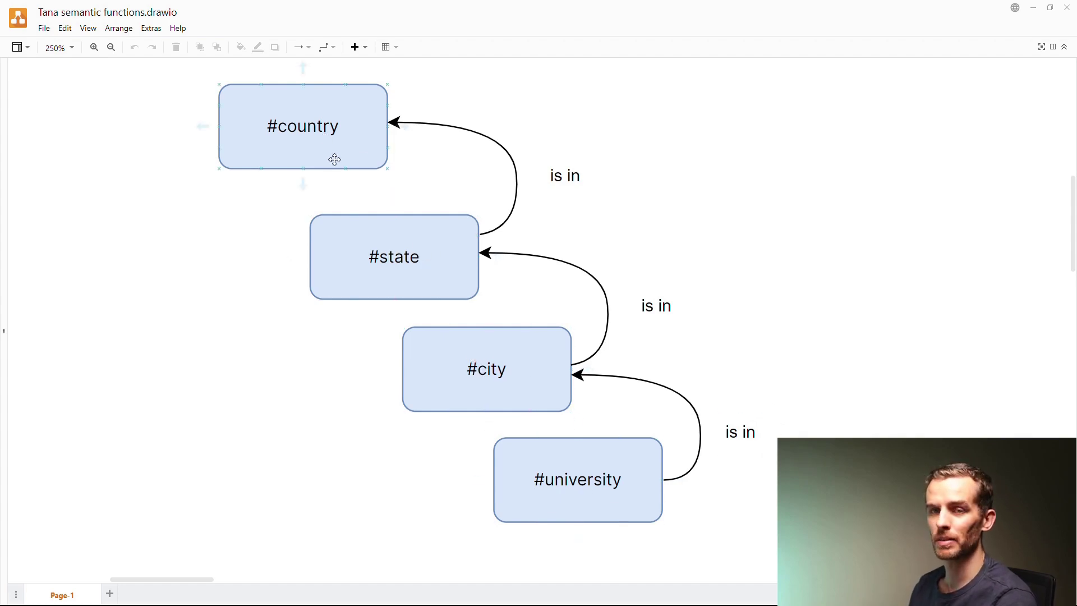
scroll(321, 234, "down", 10)
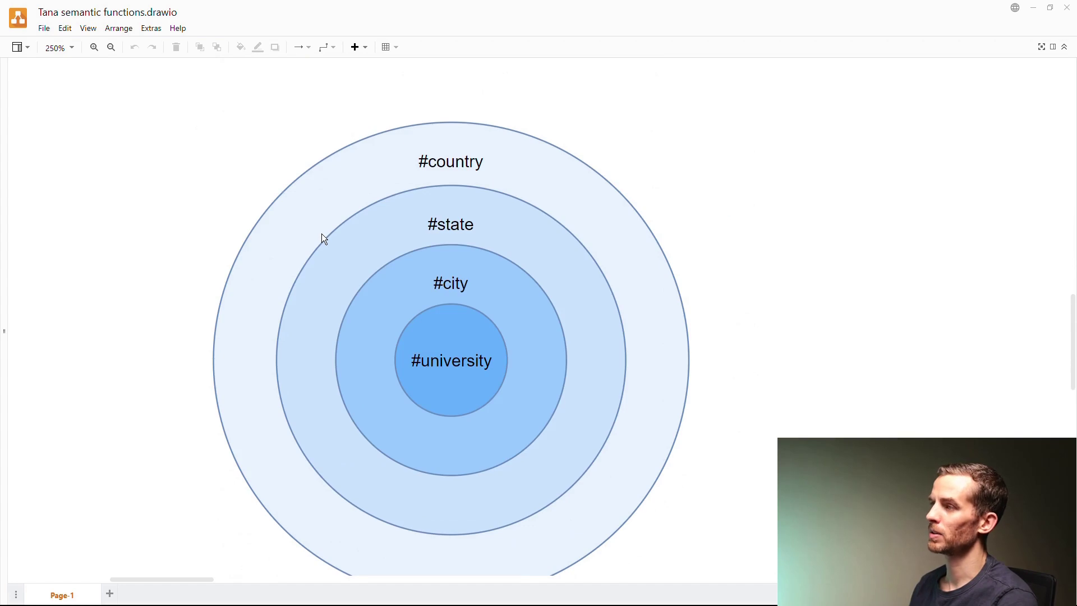
scroll(322, 234, "down", 2)
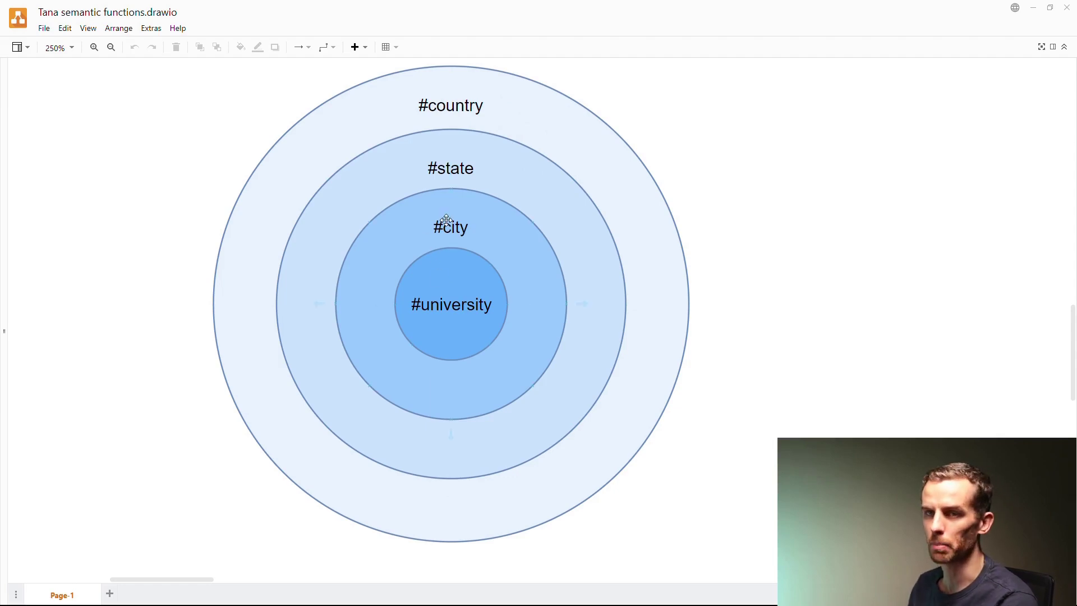
key("alt+Tab")
left_click(219, 337)
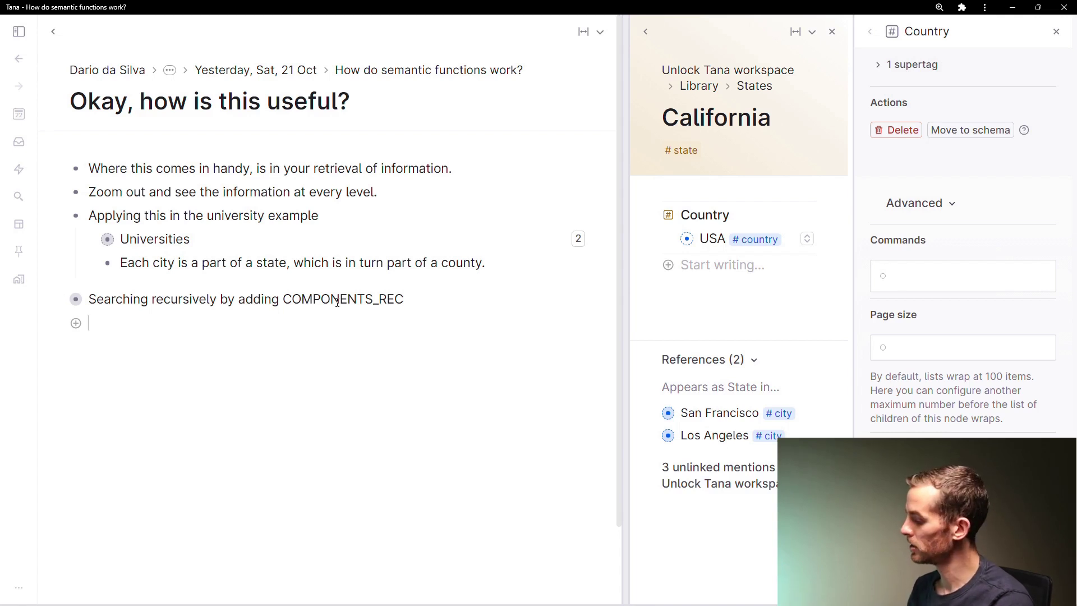
- Create a search node for #university with a City field condition
type("?")
key("Return")
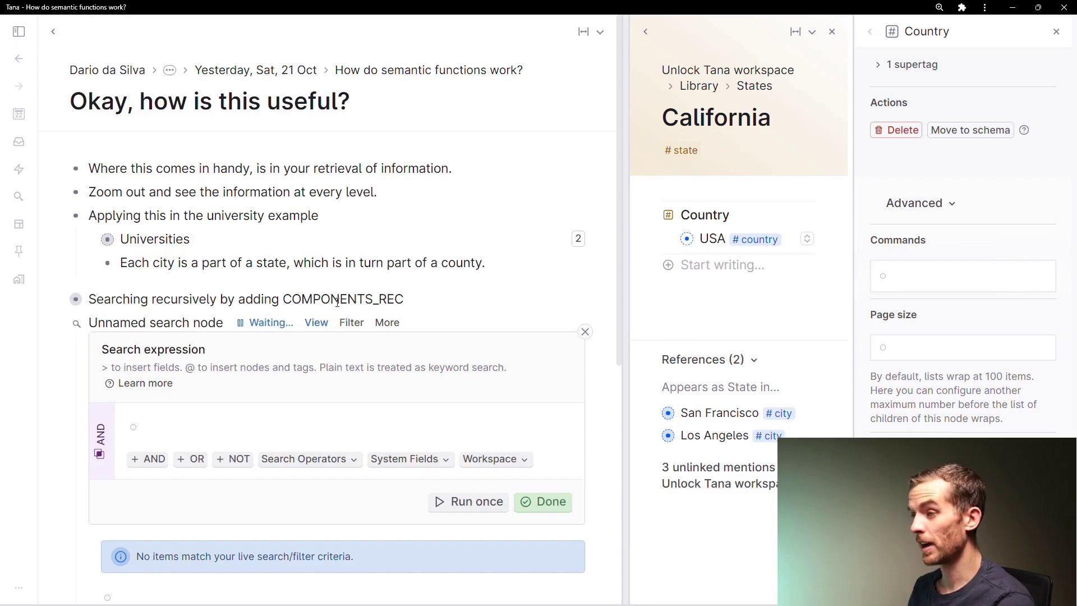
type("#univ")
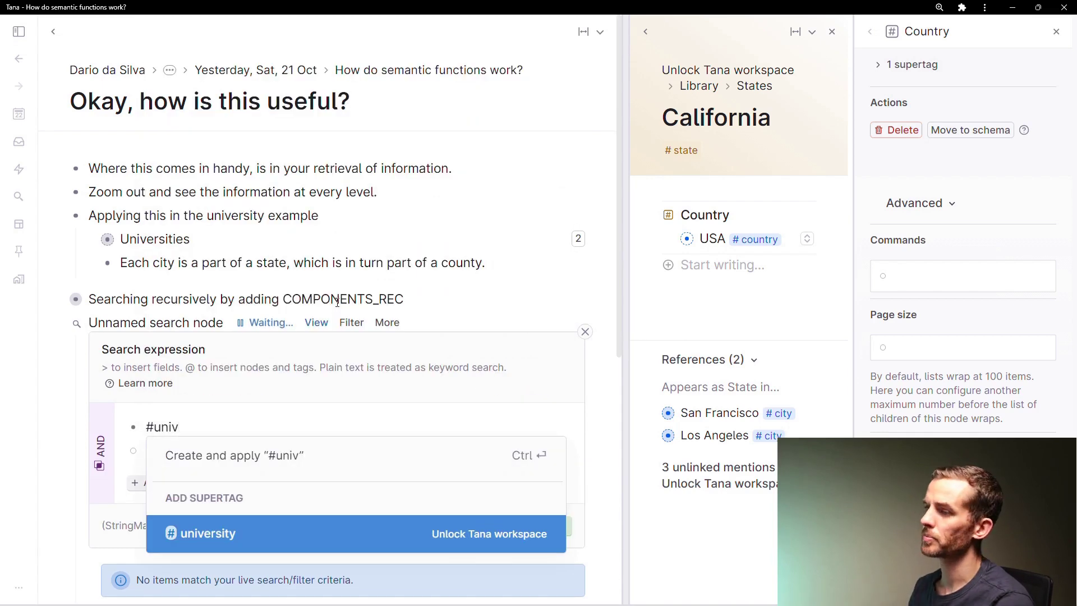
key("Return")
scroll(337, 301, "down", 2)
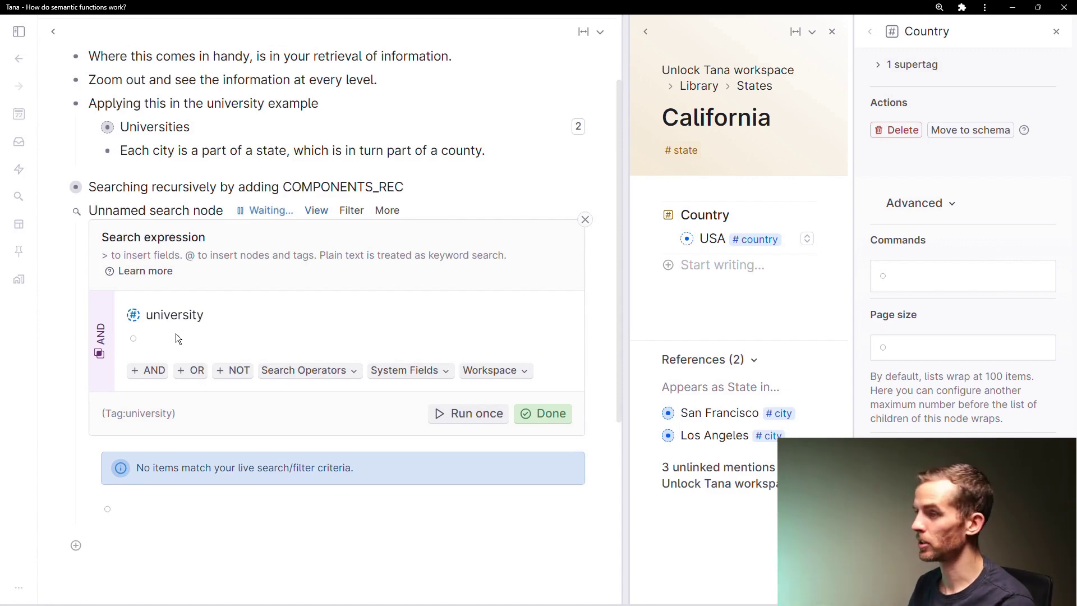
type(">c")
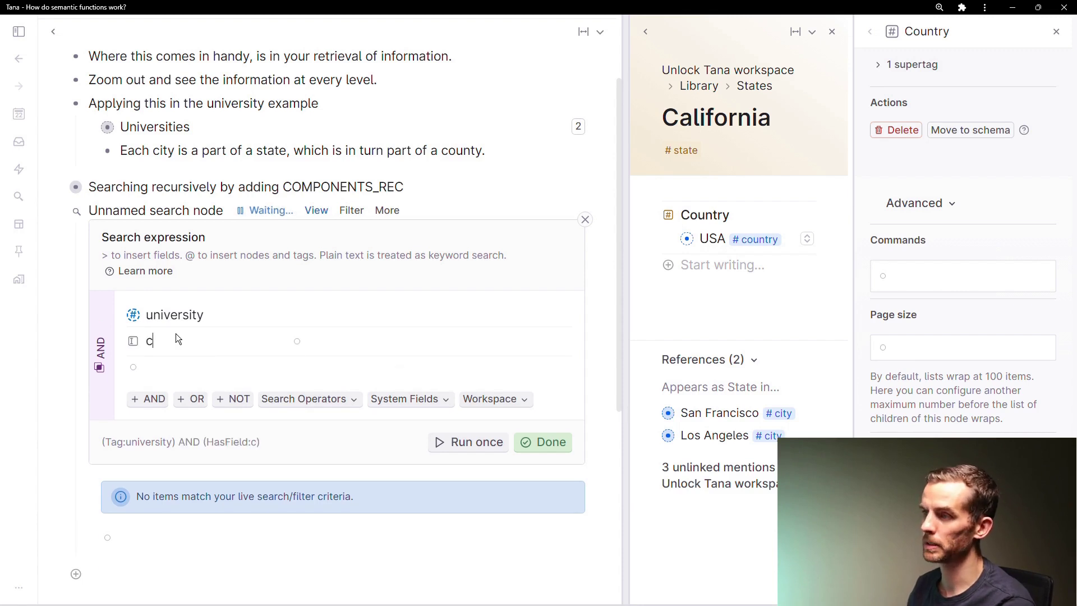
type("ity")
left_click(212, 446)
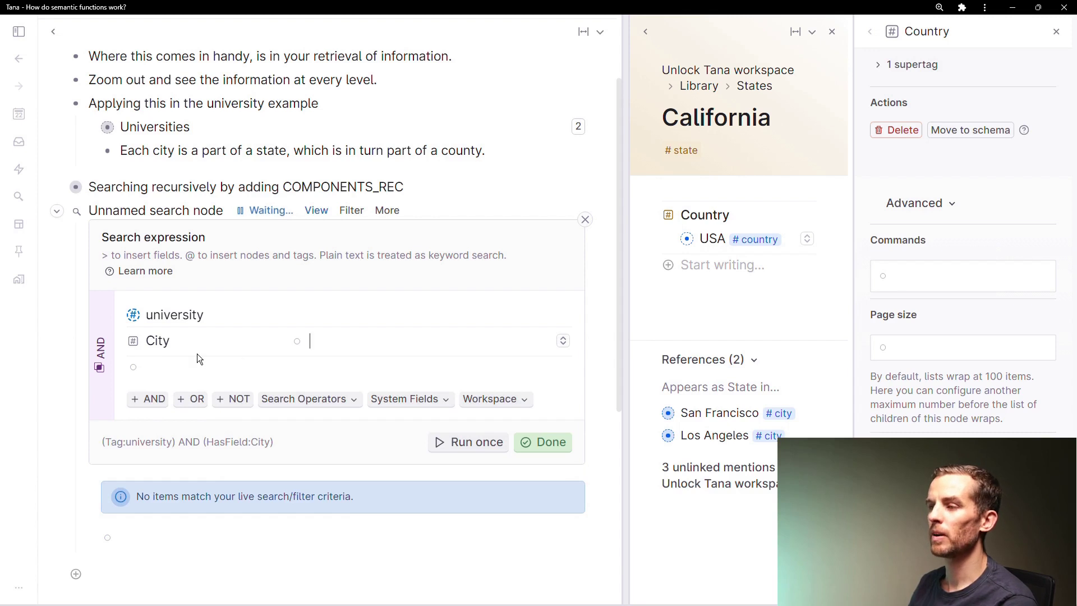
left_click(325, 350)
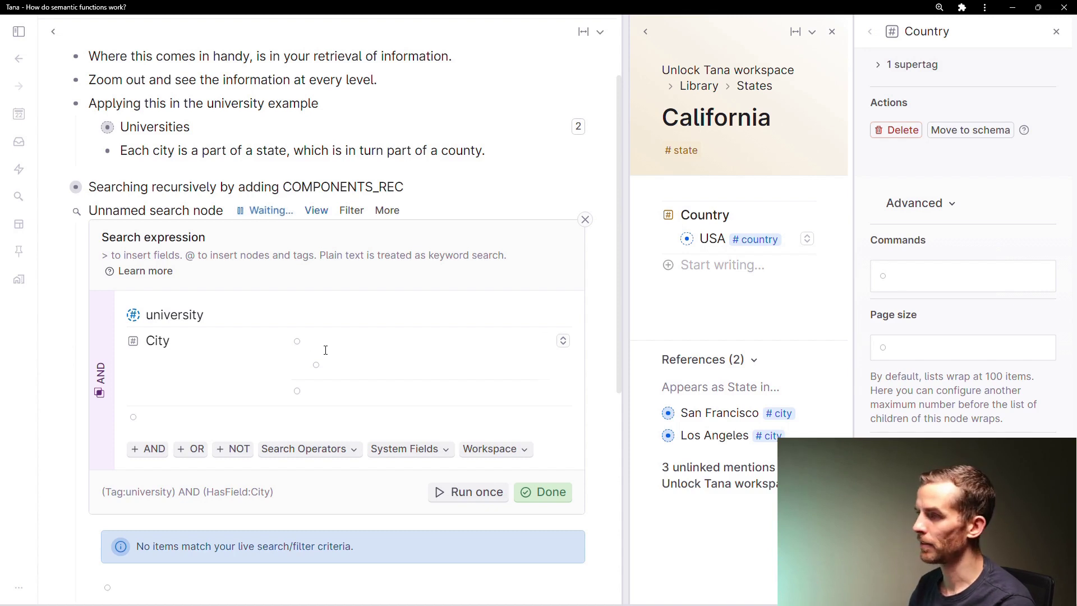
left_click(326, 350)
type("COMP")
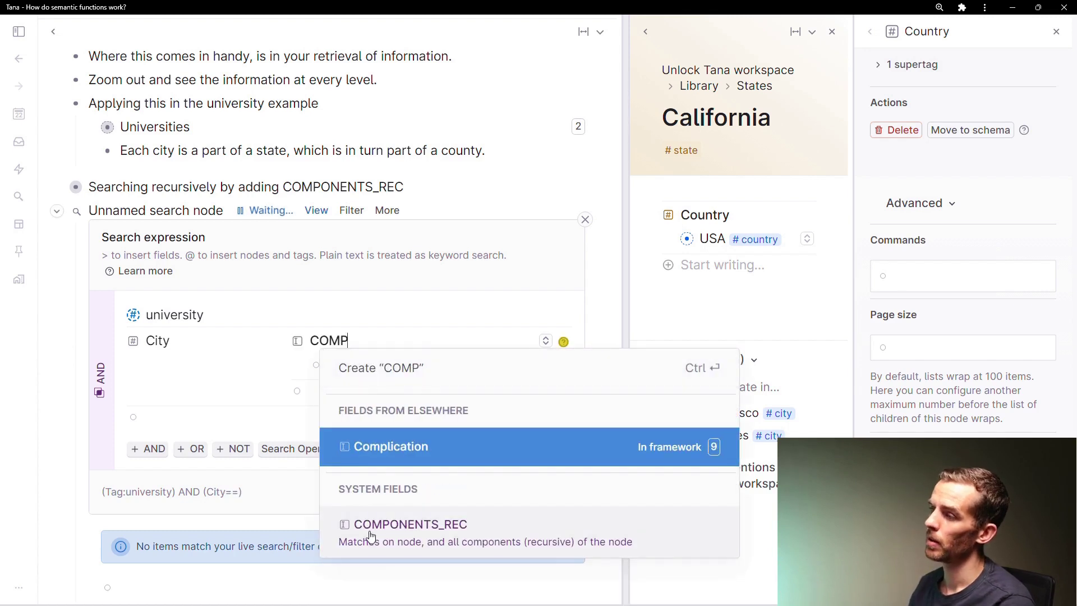
left_click(390, 528)
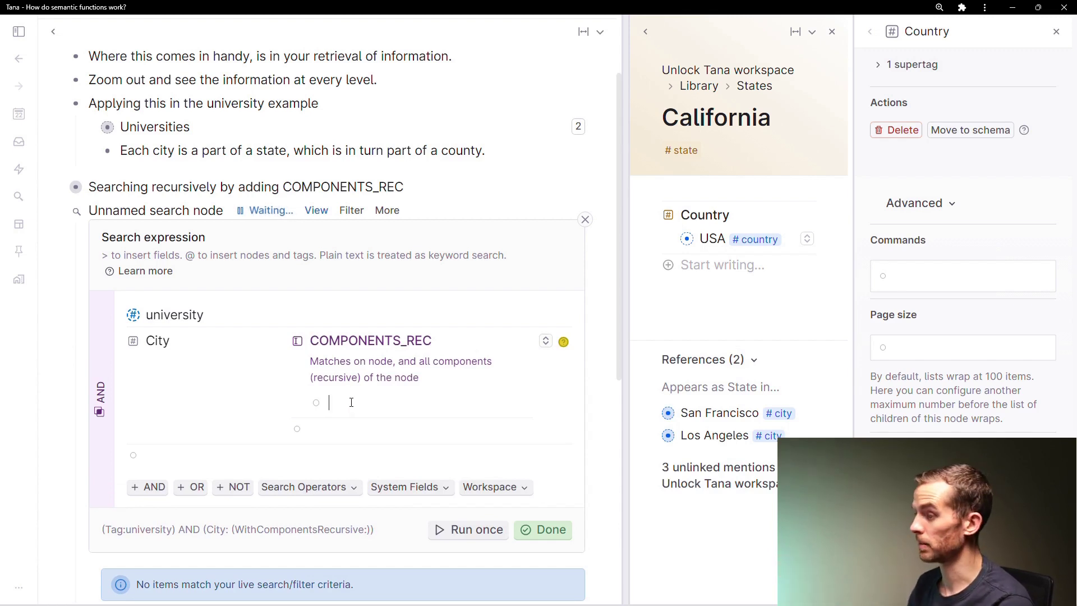
type("@Can")
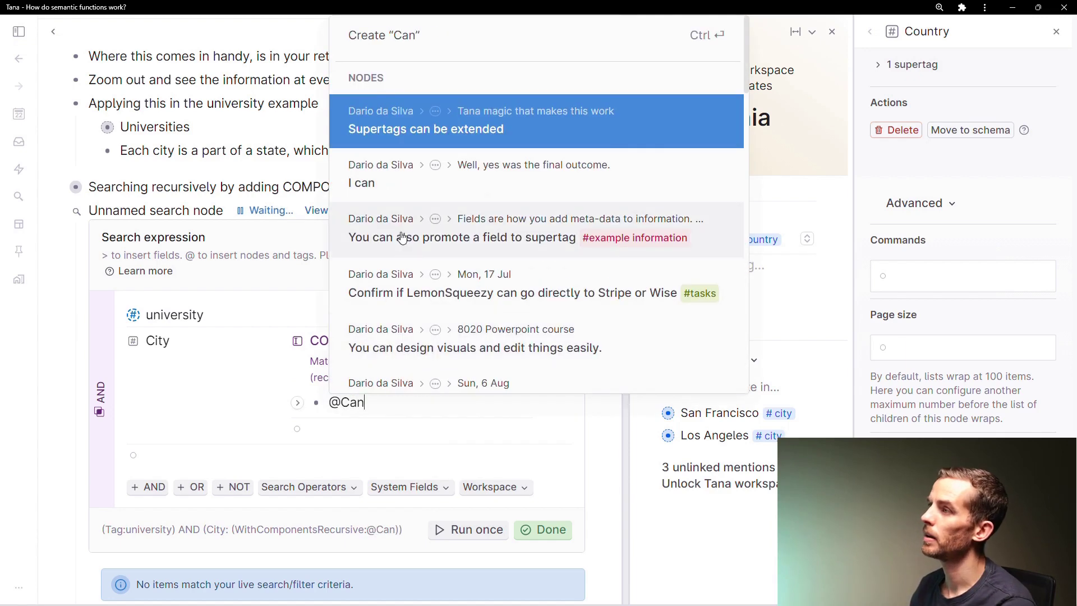
type("da")
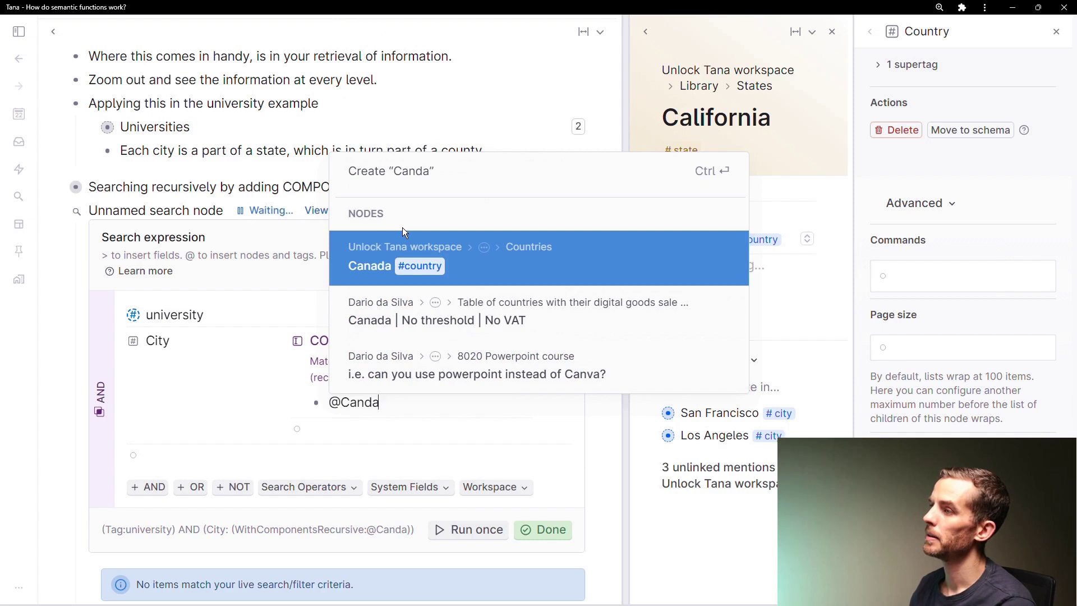
left_click(365, 272)
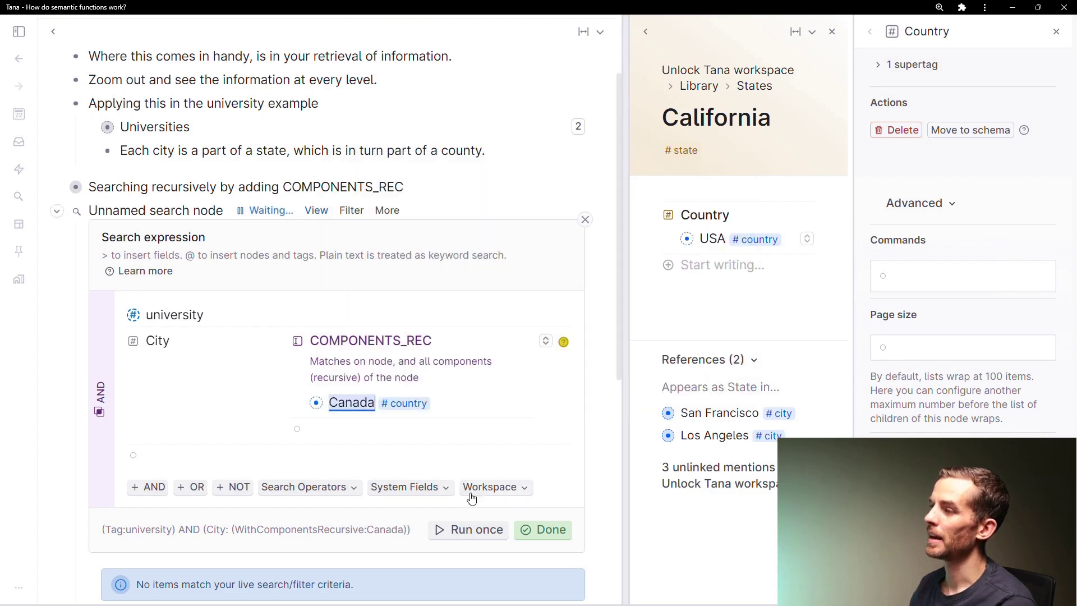
left_click(548, 534)
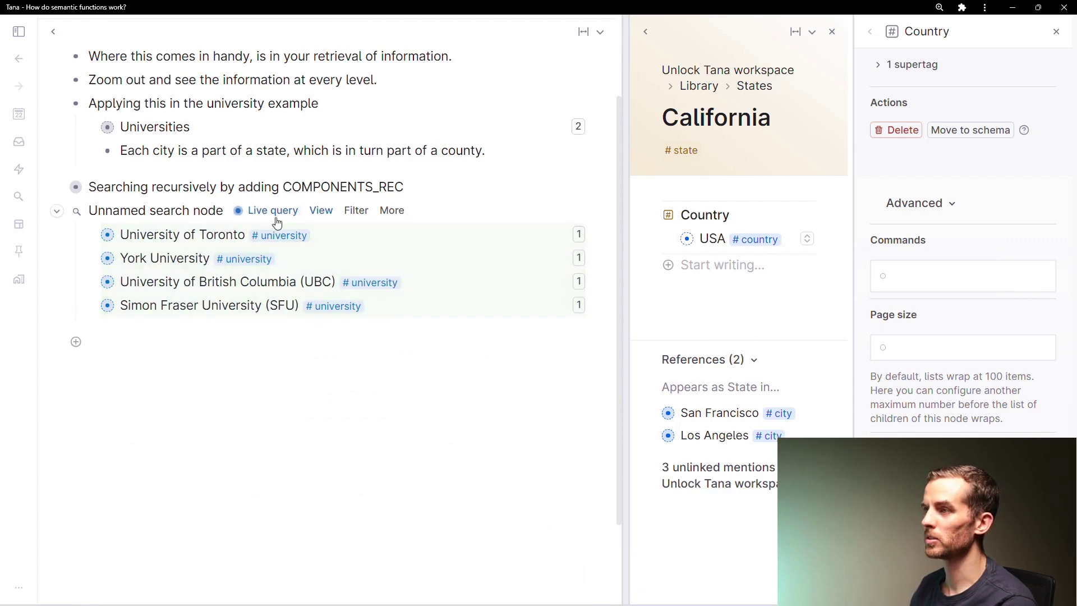
left_click(321, 211)
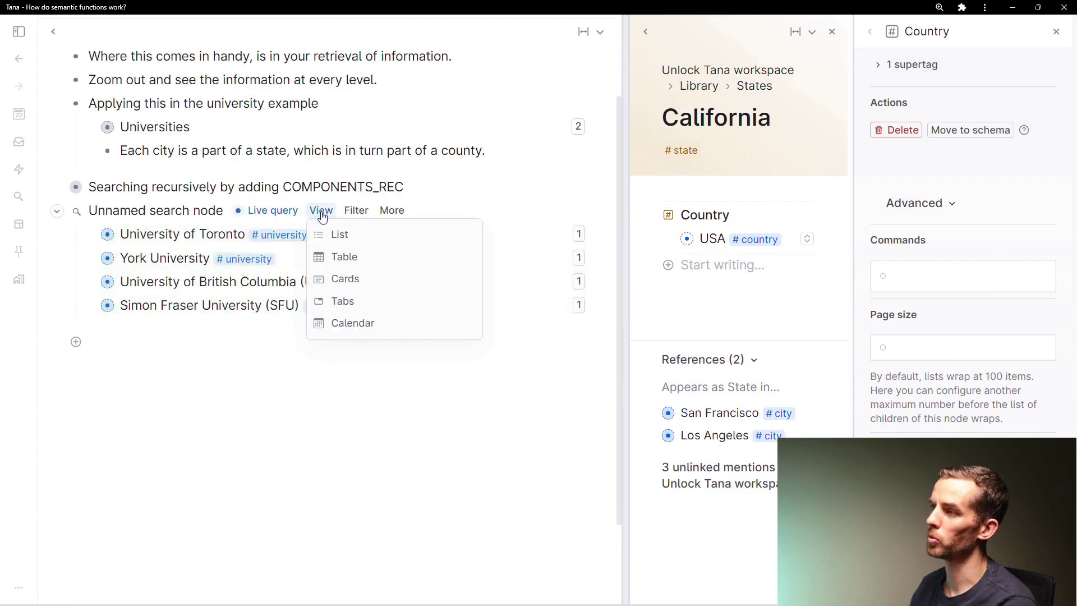
left_click(343, 255)
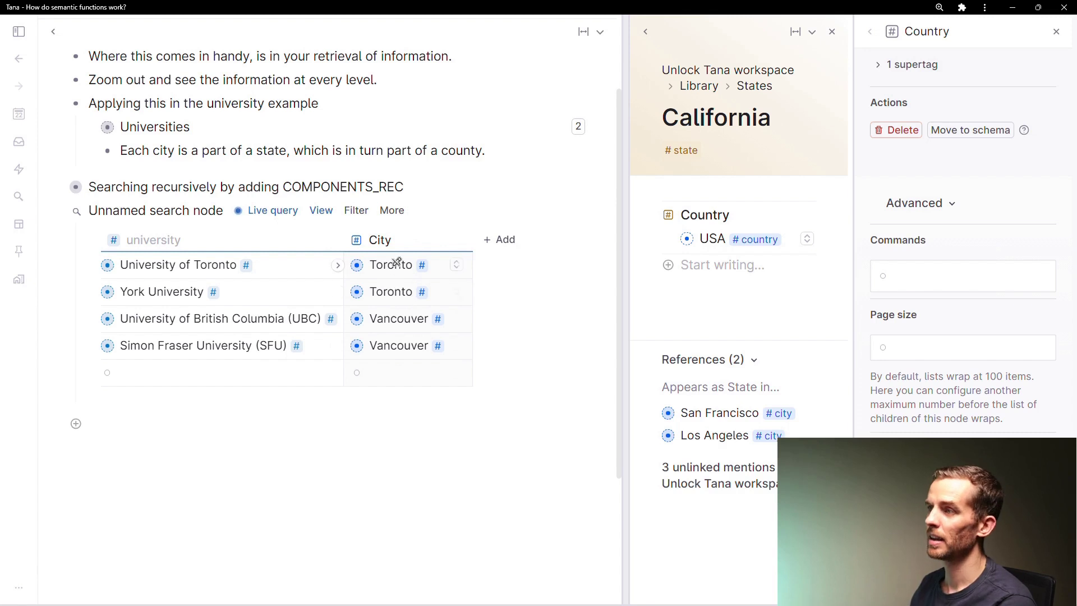
left_click(274, 212)
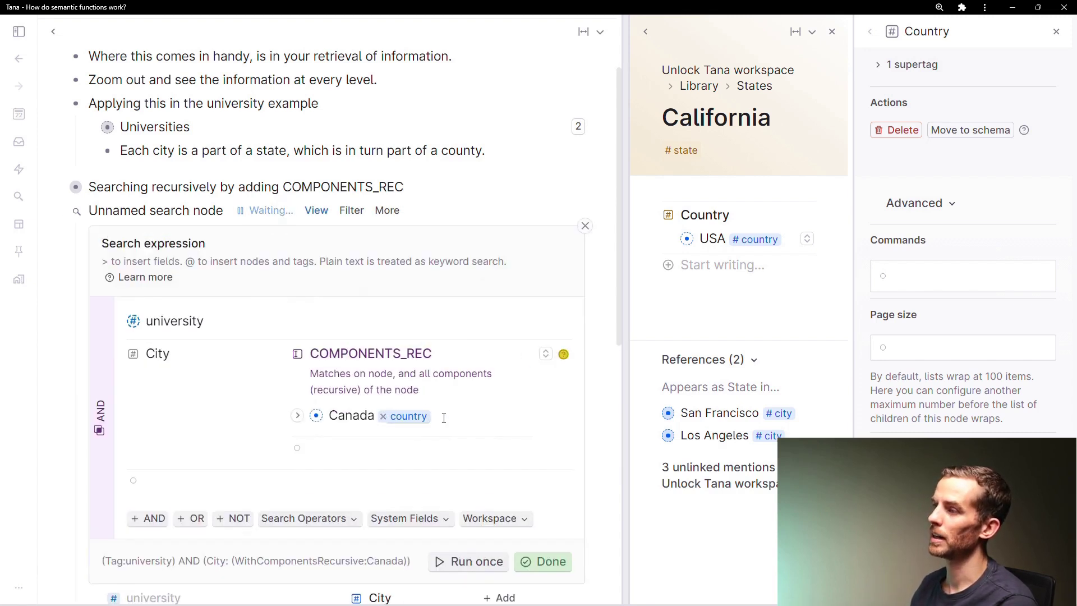
left_click(459, 429)
key("BackSpace")
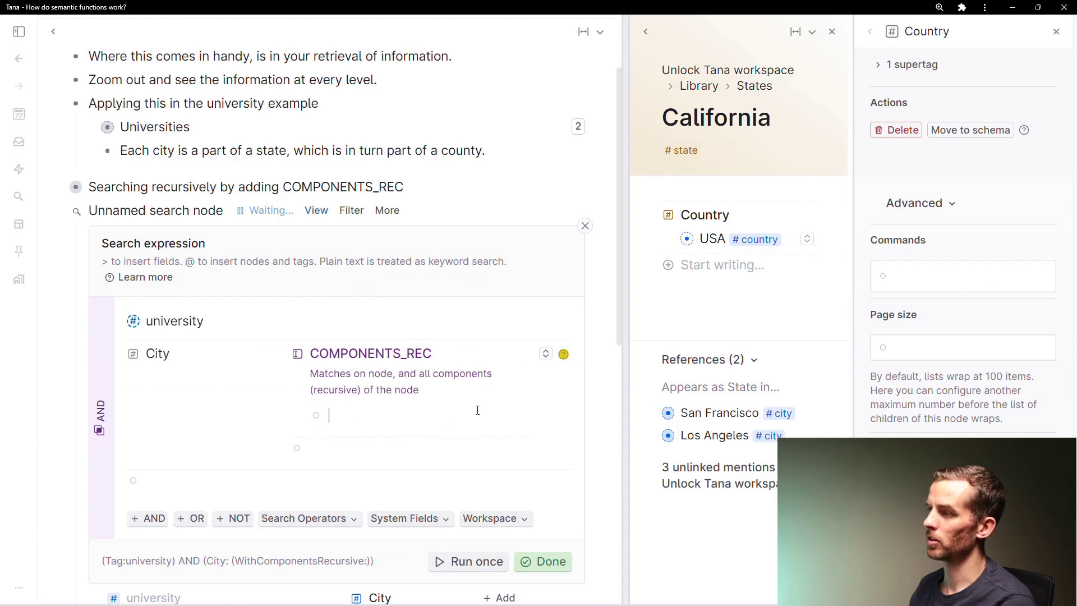
type("@Cali")
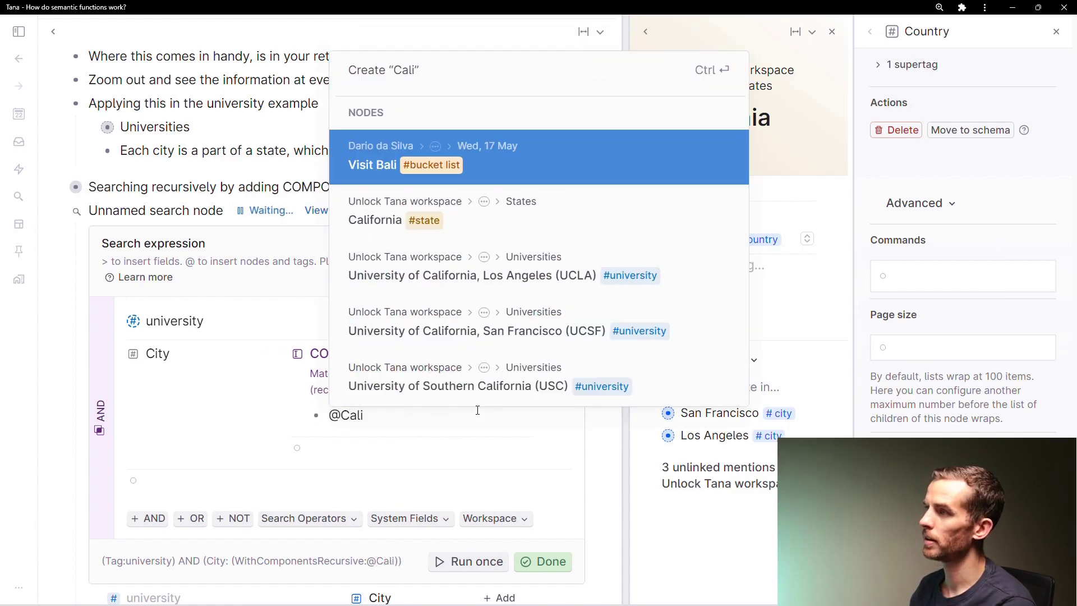
left_click(540, 226)
scroll(540, 227, "down", 1)
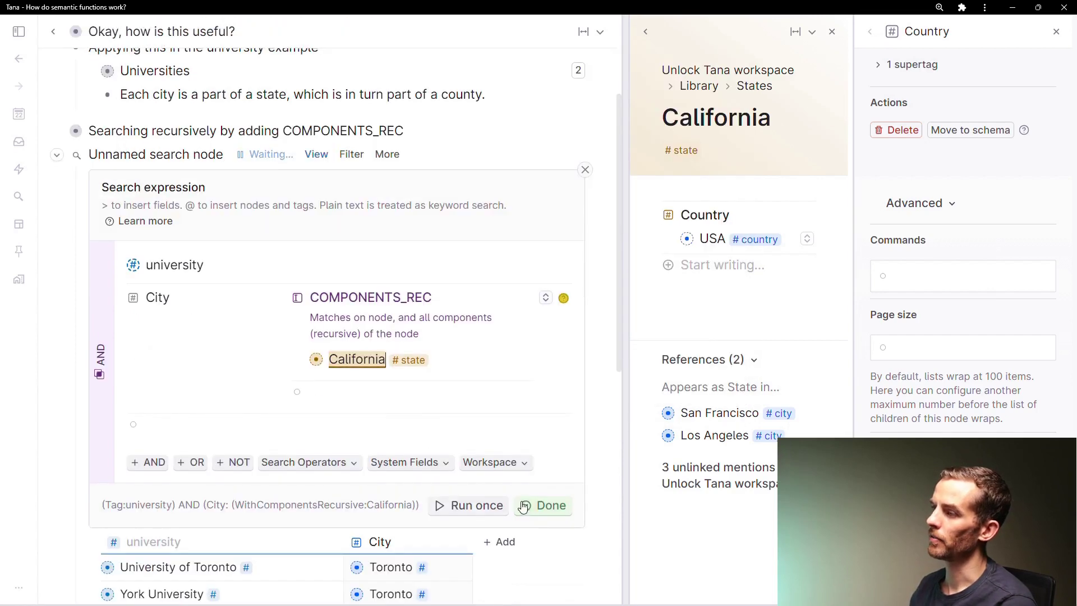
left_click(540, 505)
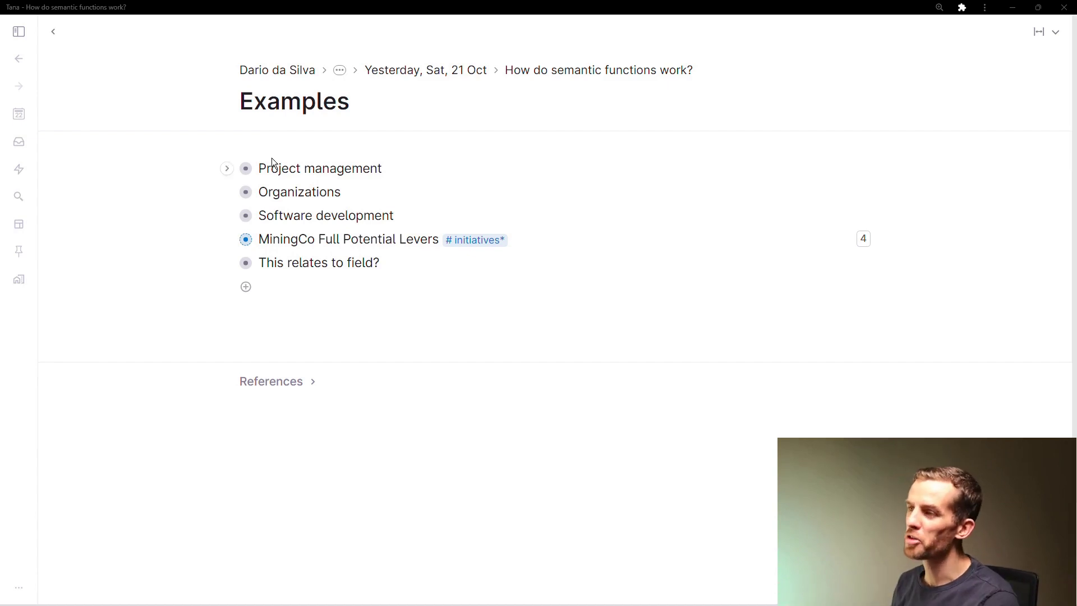
- Expand Project management, rename 'Sub tasks' to 'Sub-tasks', and nest Projects, Tasks, Sub-tasks successively
left_click(227, 169)
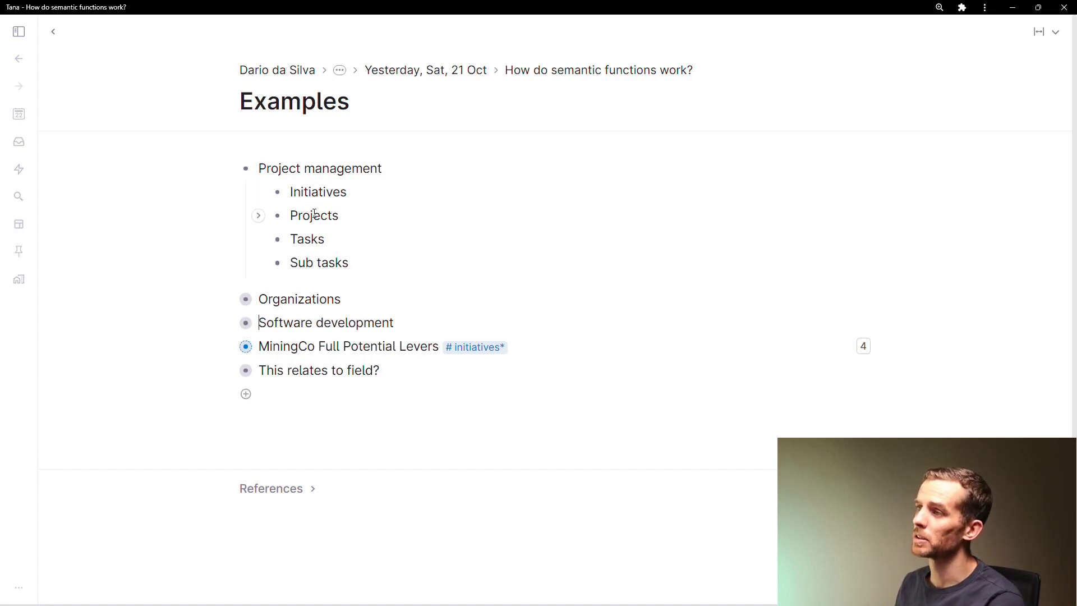
left_click(318, 263)
key("BackSpace")
type("-")
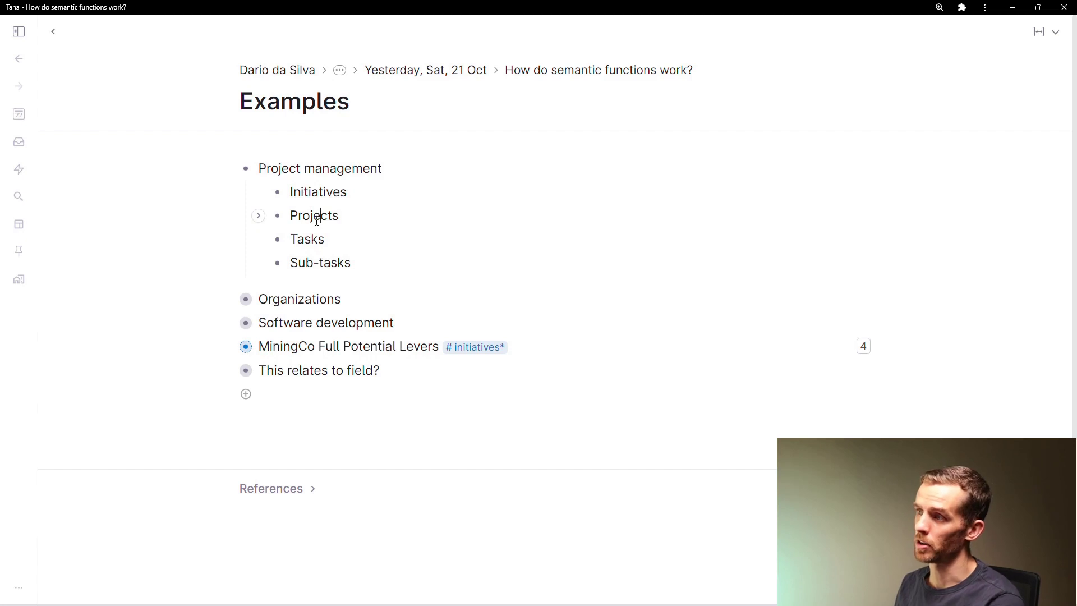
key("Tab")
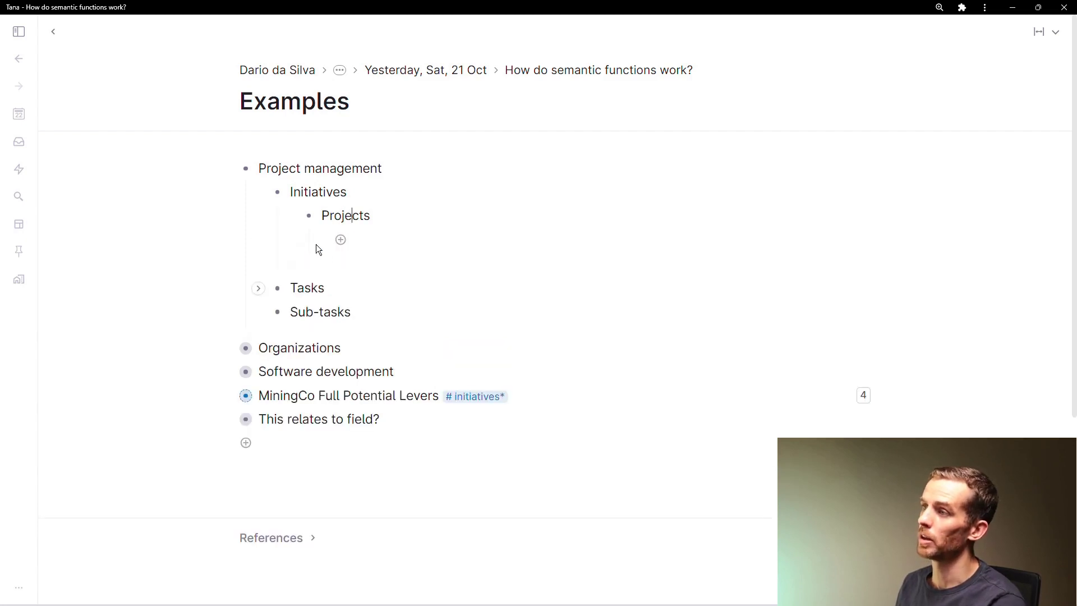
key("Tab")
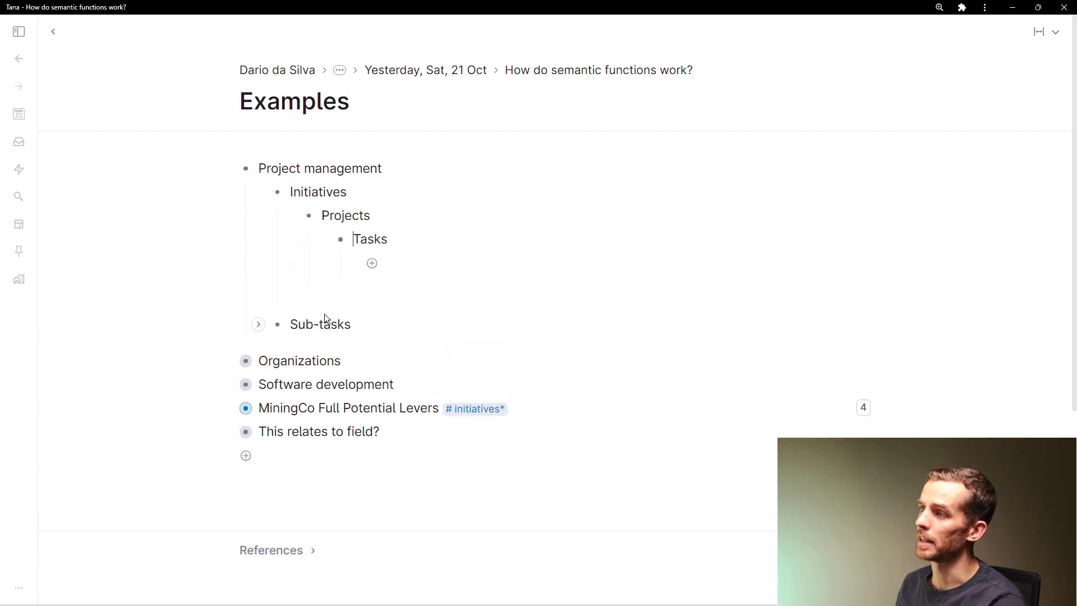
key("Down")
key("Tab")
key("Tab")
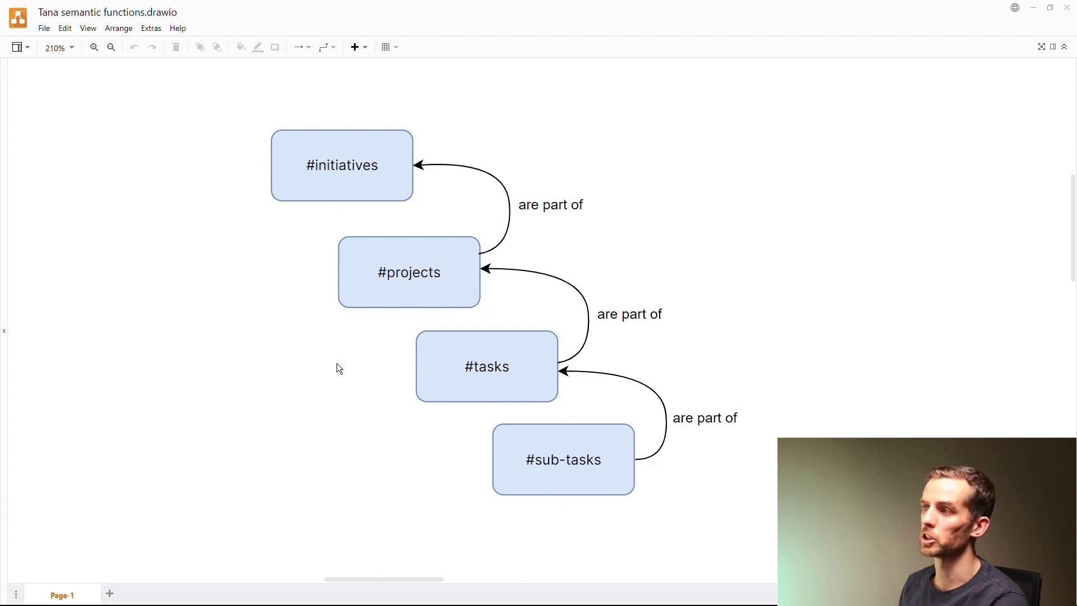
- Scroll draw.io to the concentric circles diagram, then return to Tana
scroll(324, 468, "down", 10)
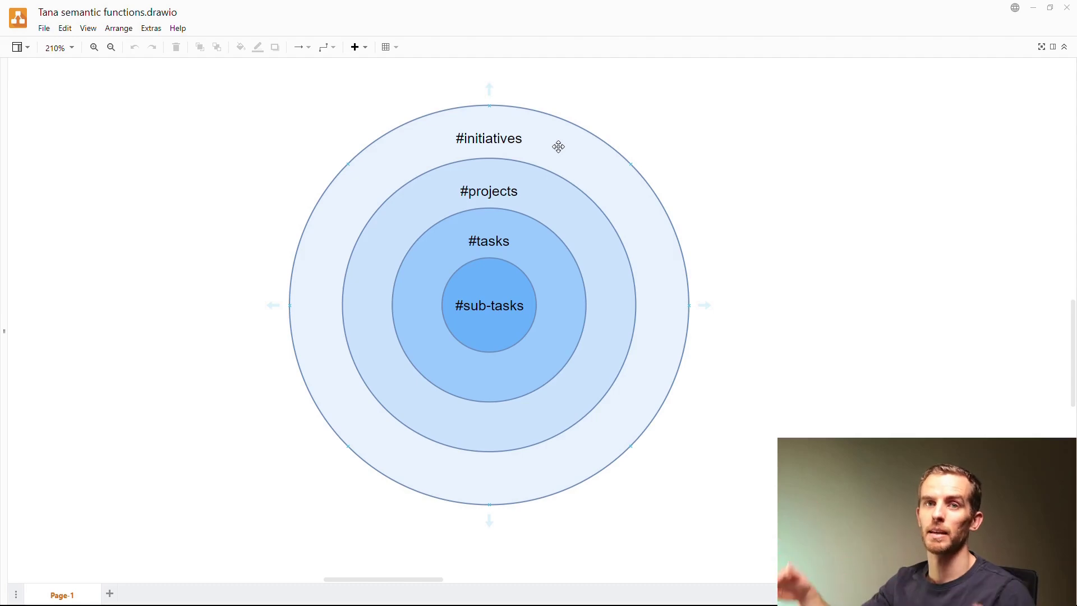
key("alt+Tab")
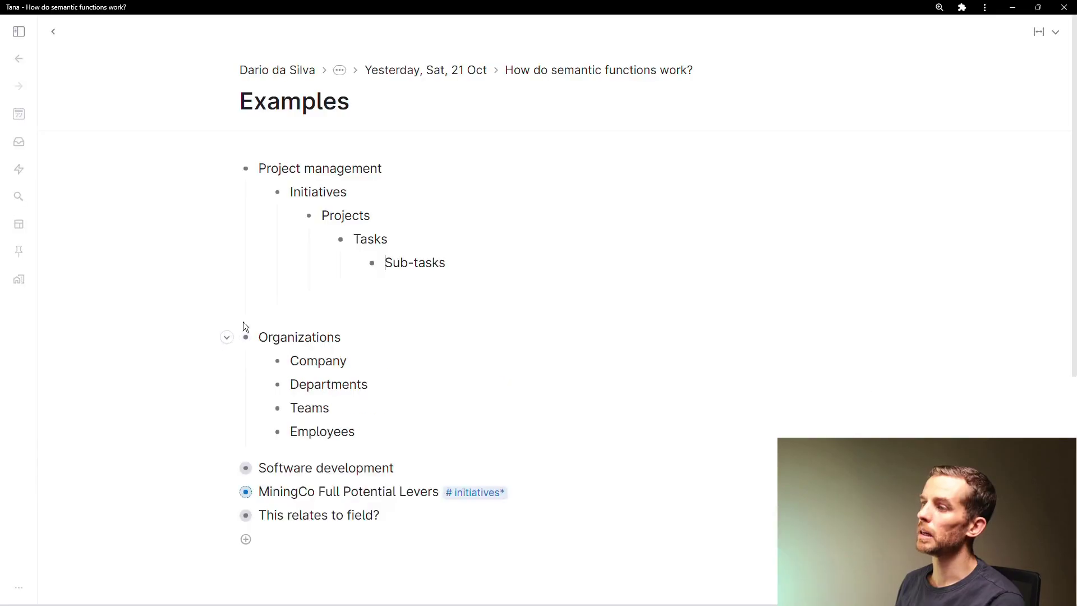
- Expand Software development to reveal Epic, Story, Features and Bug, then switch to draw.io
scroll(243, 322, "down", 2)
scroll(256, 311, "down", 1)
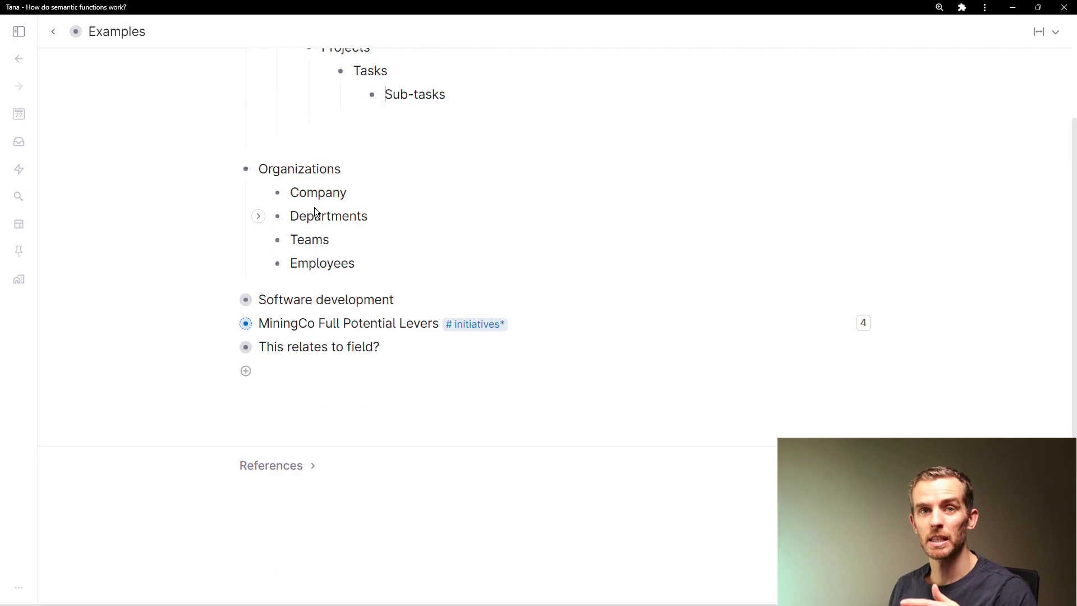
left_click(318, 263)
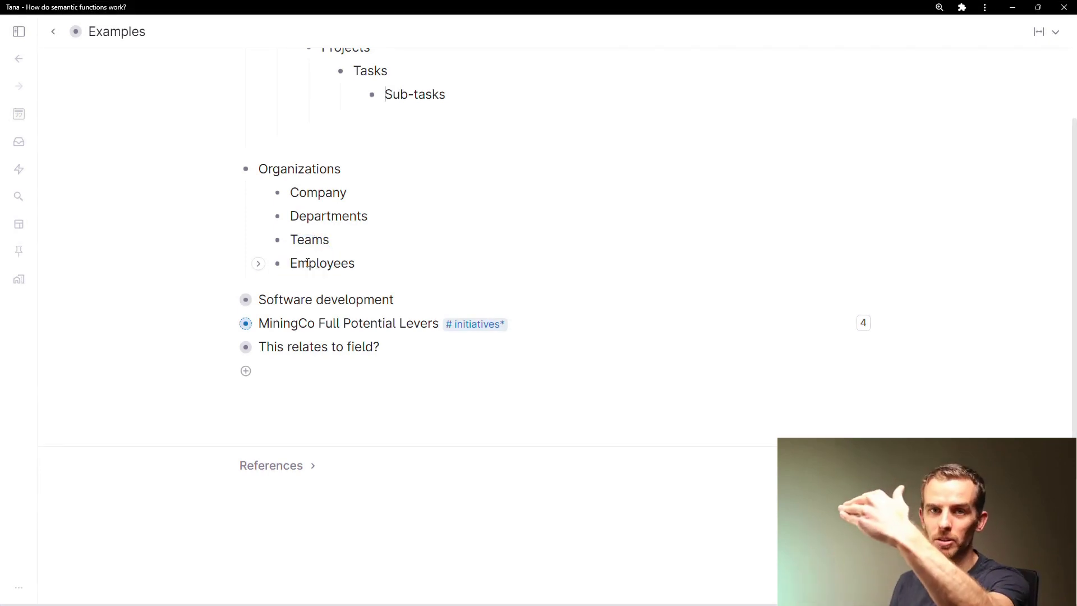
left_click(246, 301)
scroll(420, 278, "down", 1)
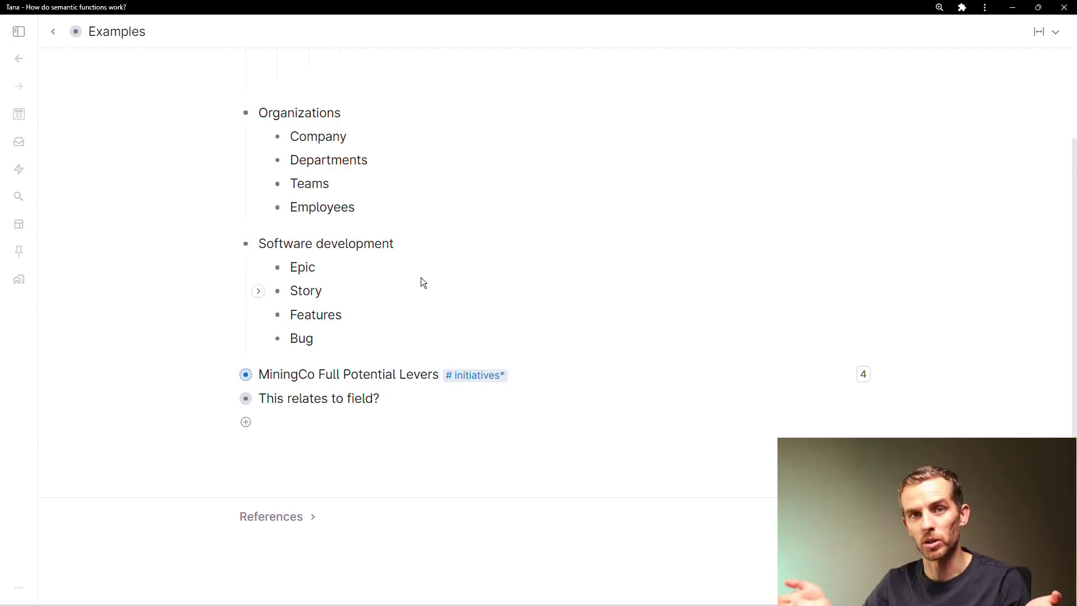
key("alt+Tab")
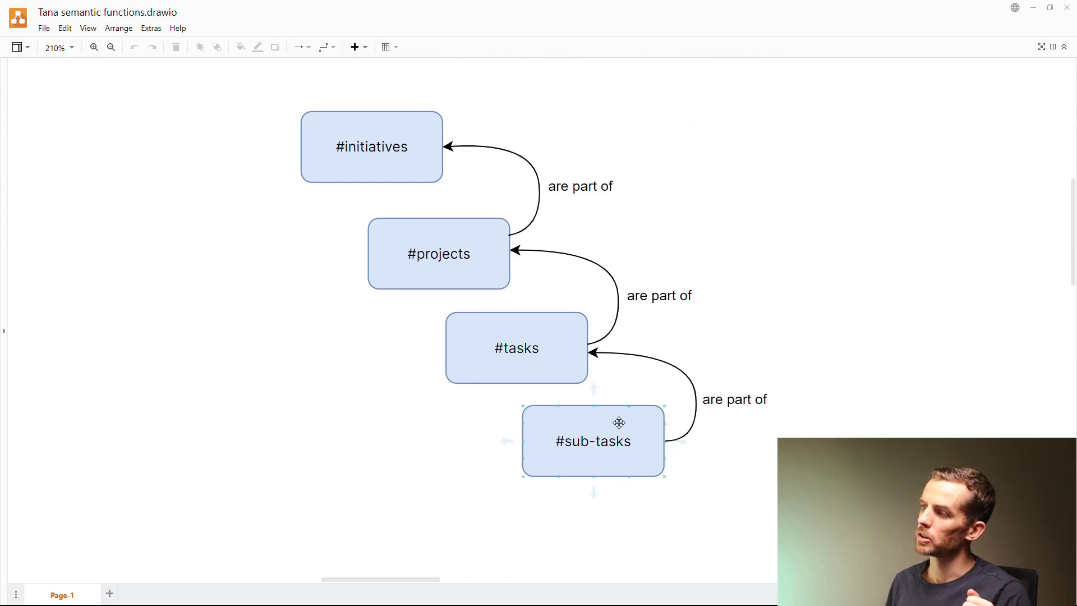
- Select the #tasks and #projects boxes in draw.io, then return to Tana
left_click(548, 344)
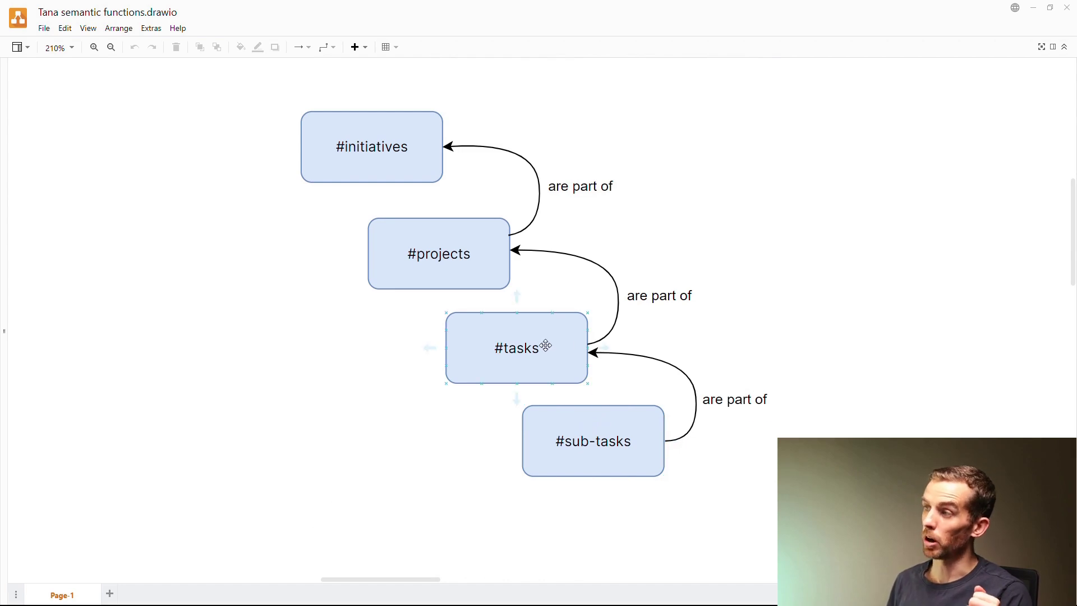
left_click(425, 248)
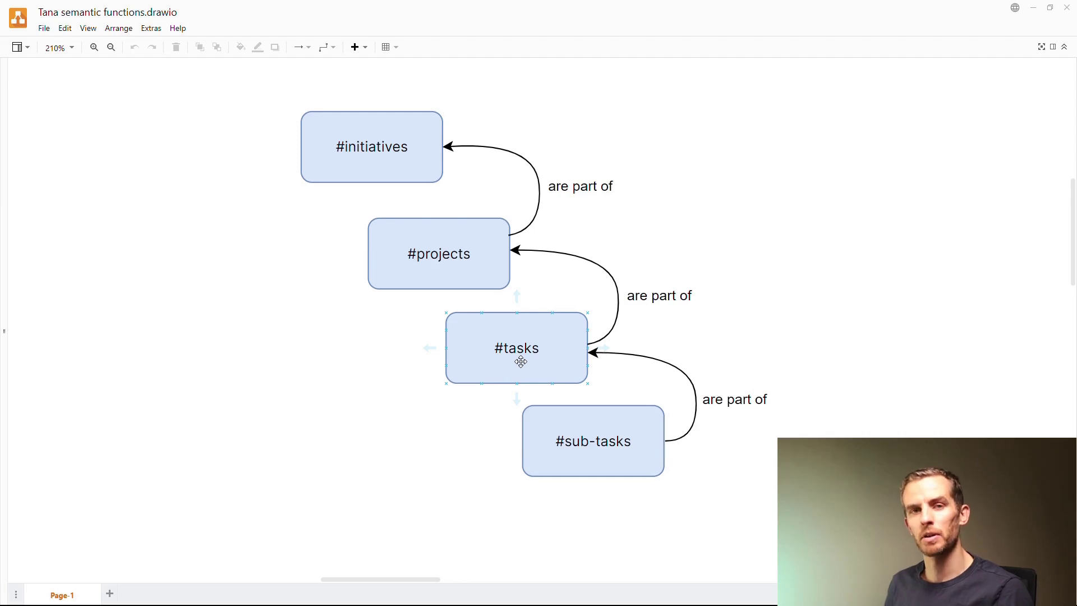
key("alt+Tab")
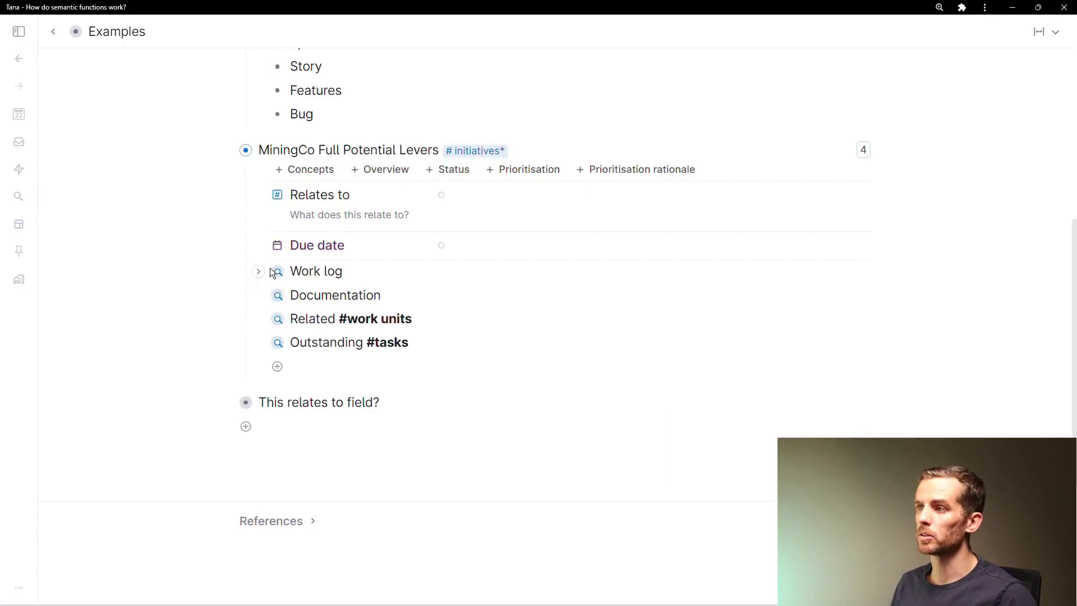
- Show the Relates to field's settings, then bring up the work breakdown diagram in draw.io
left_click(278, 199)
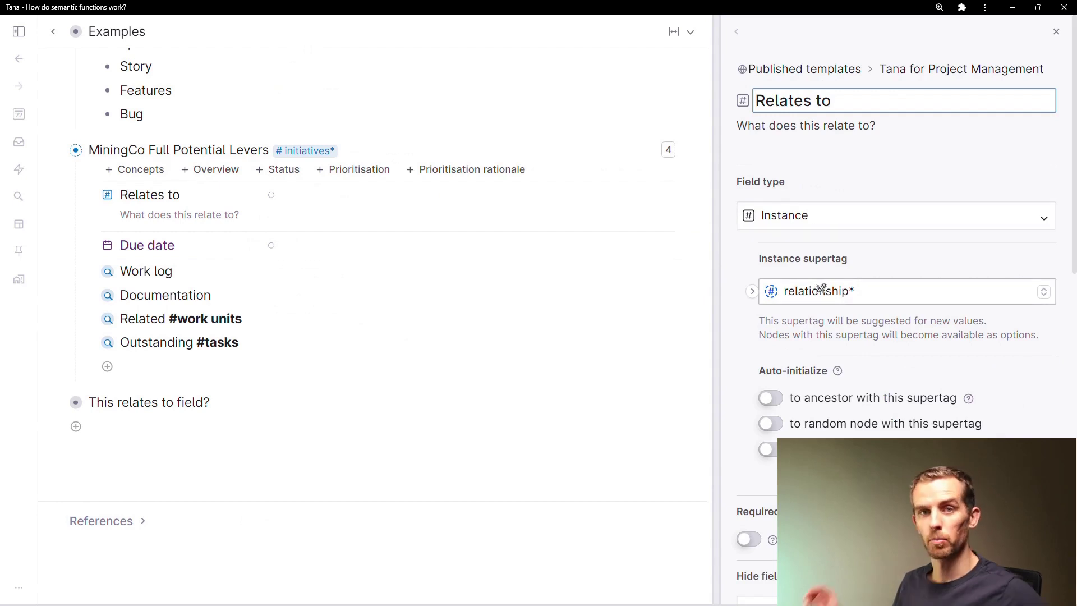
key("alt+Tab")
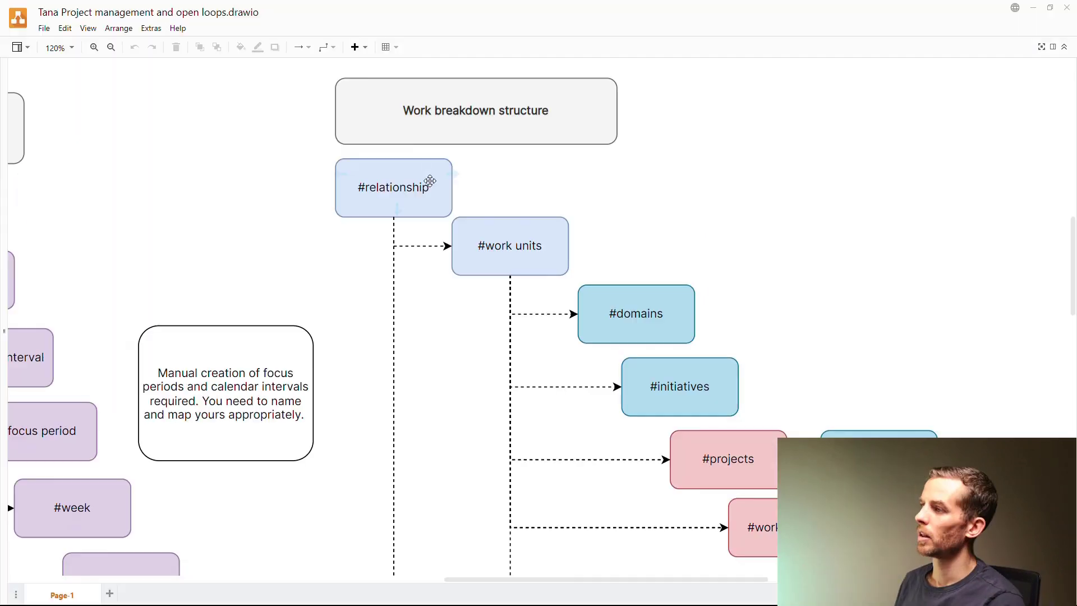
- Select the #relationship and #work units boxes and review the full work breakdown diagram
left_click(412, 188)
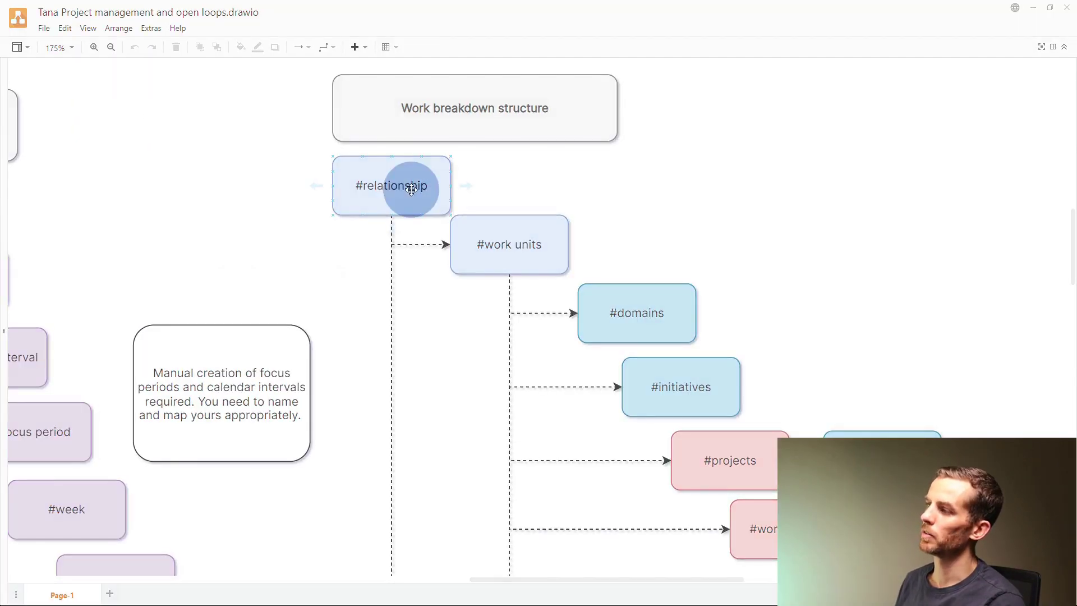
left_click(497, 248)
left_click(534, 344)
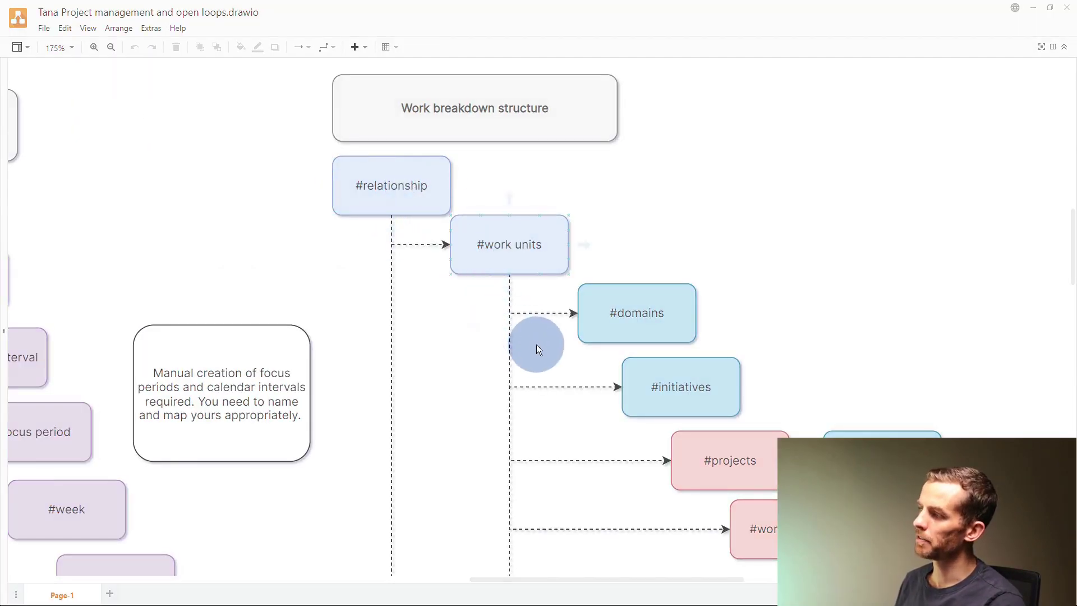
scroll(534, 349, "down", 5)
scroll(534, 349, "down", 2)
scroll(535, 349, "down", 4)
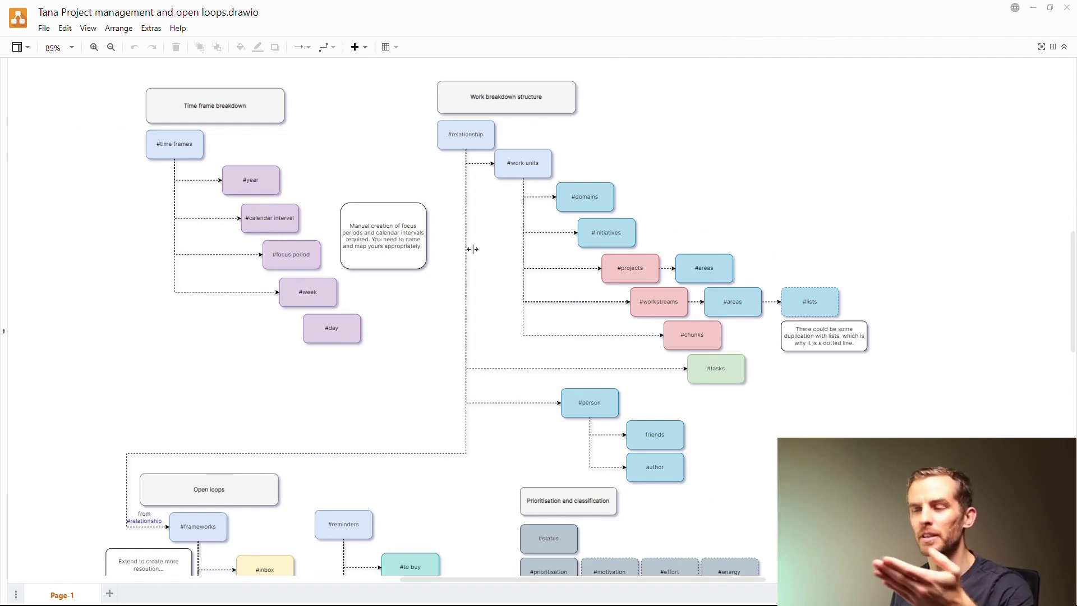
left_click(474, 136)
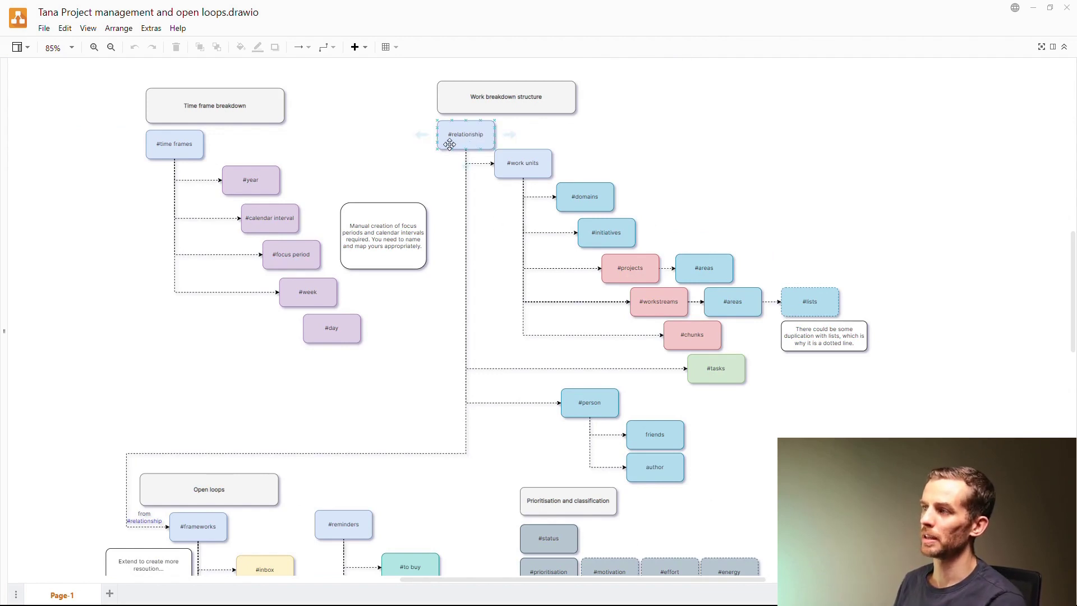
left_click(491, 253)
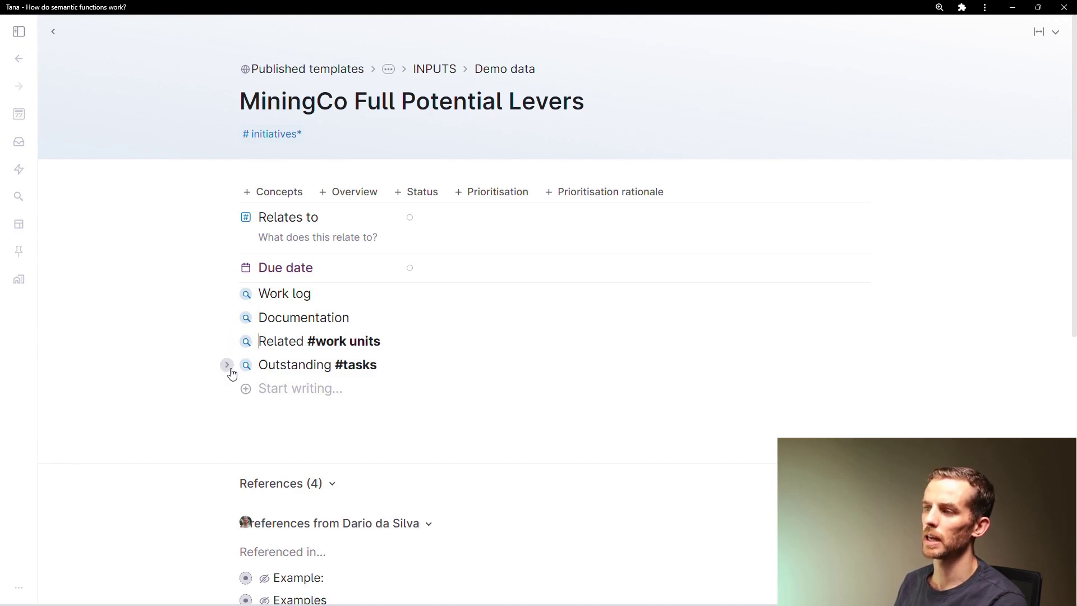
- Expand Related #work units and scroll through the grouped projects, workstreams and chunks
left_click(228, 342)
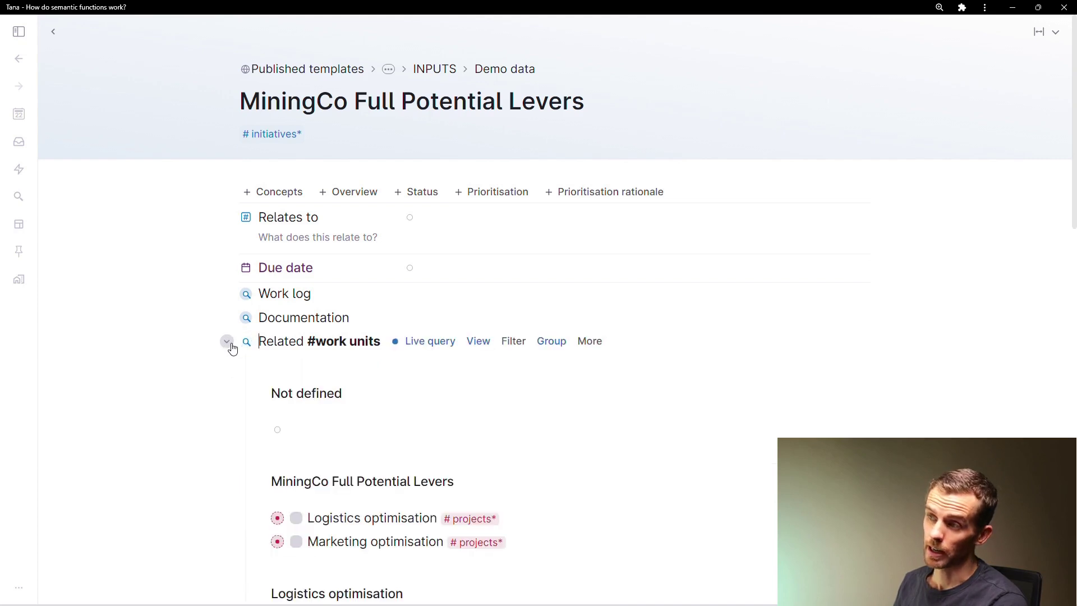
scroll(346, 319, "down", 2)
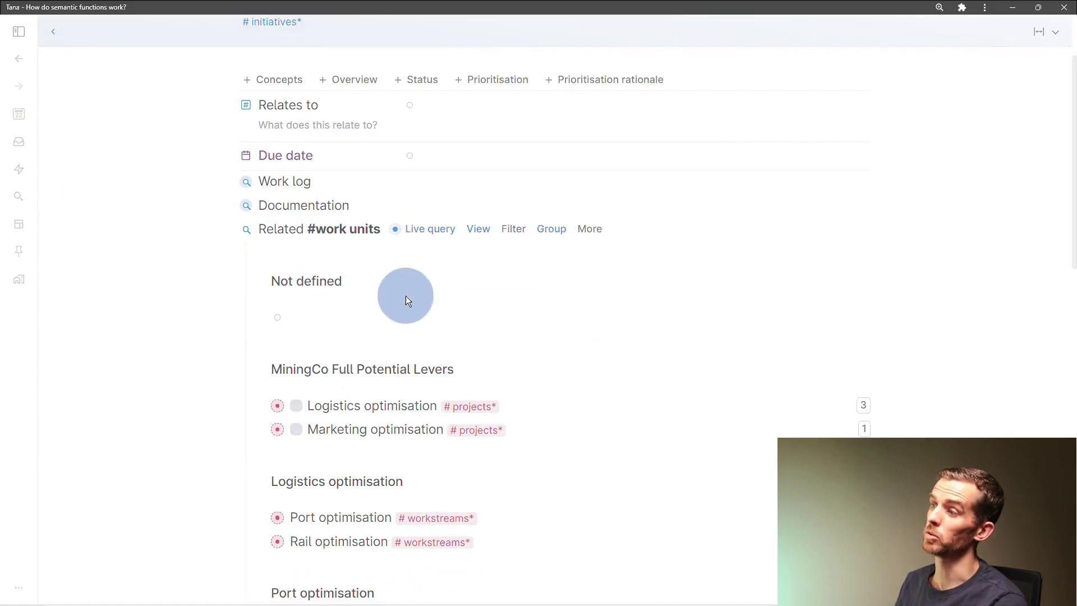
scroll(325, 340, "down", 3)
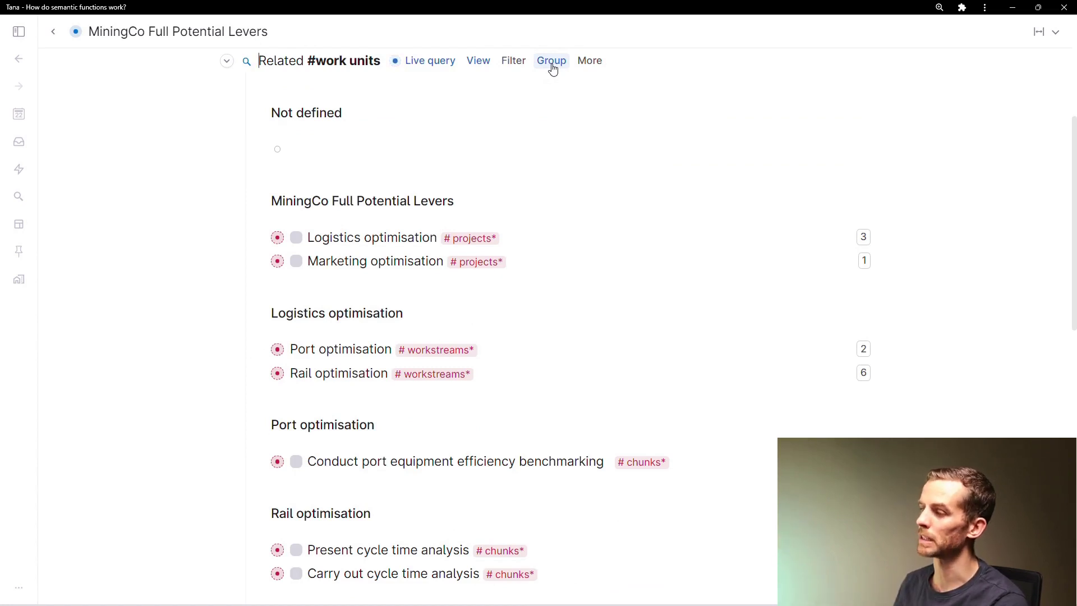
scroll(528, 99, "down", 2)
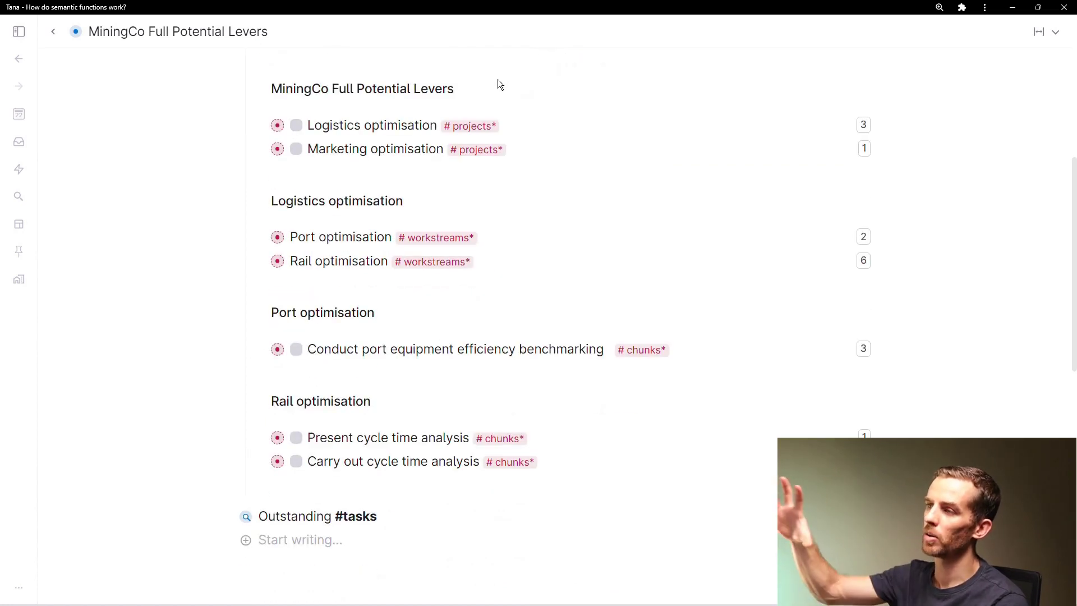